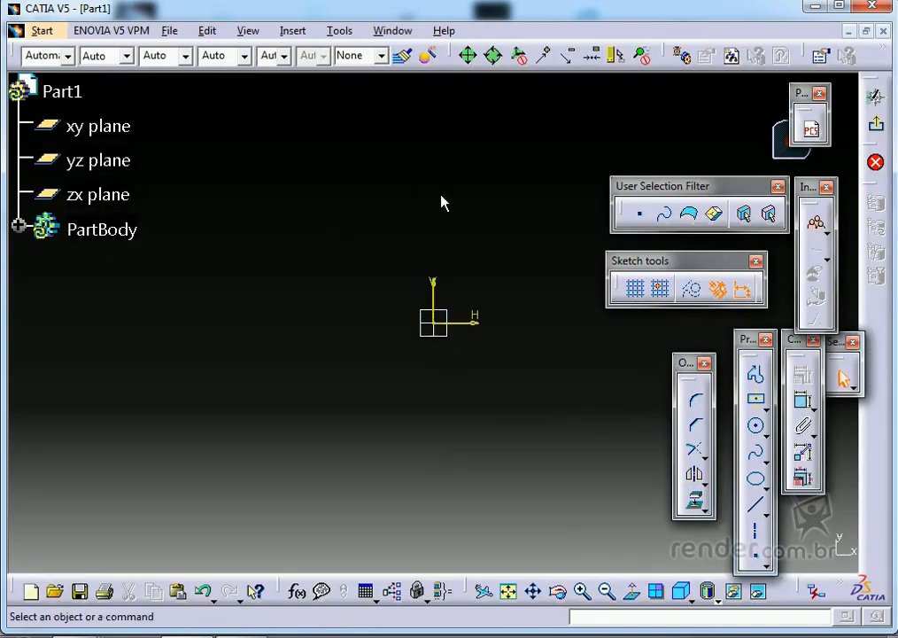
Turn the sketch grid display and Snap to Point on and back off
left_click(635, 290)
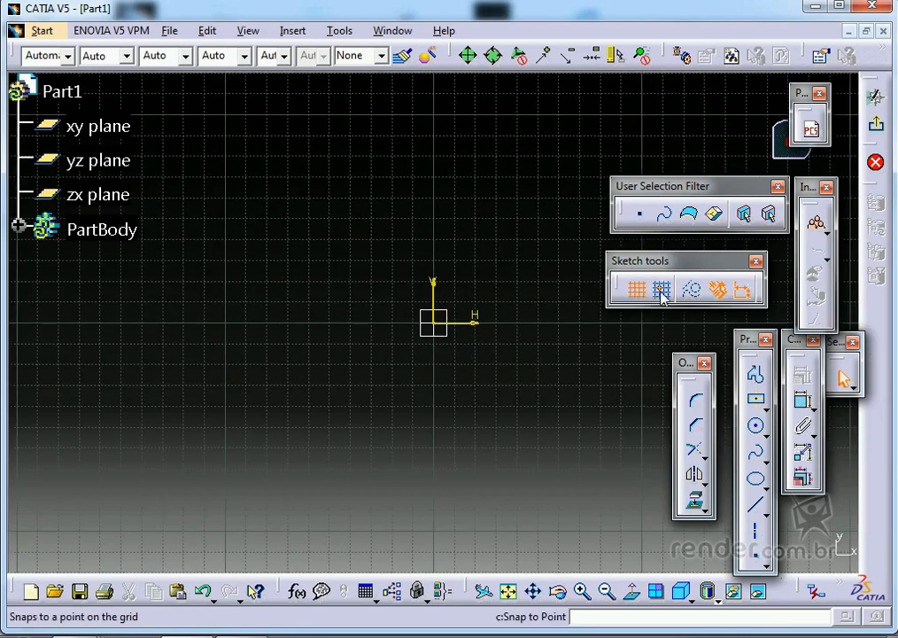
left_click(637, 291)
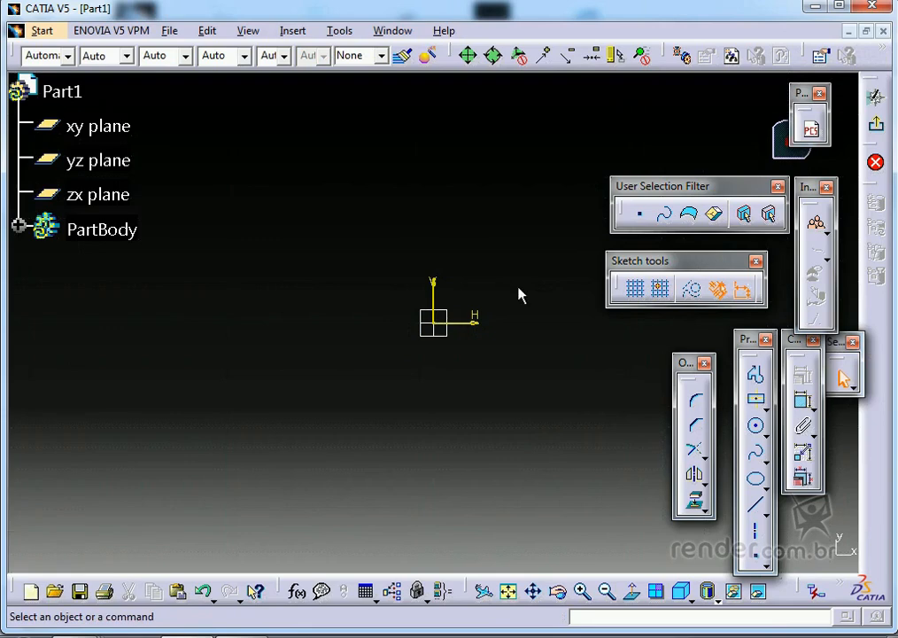
left_click(660, 292)
left_click(661, 291)
Review Part1's mass, graphic and product properties, including its part number, leaving them as they are
left_click(74, 94)
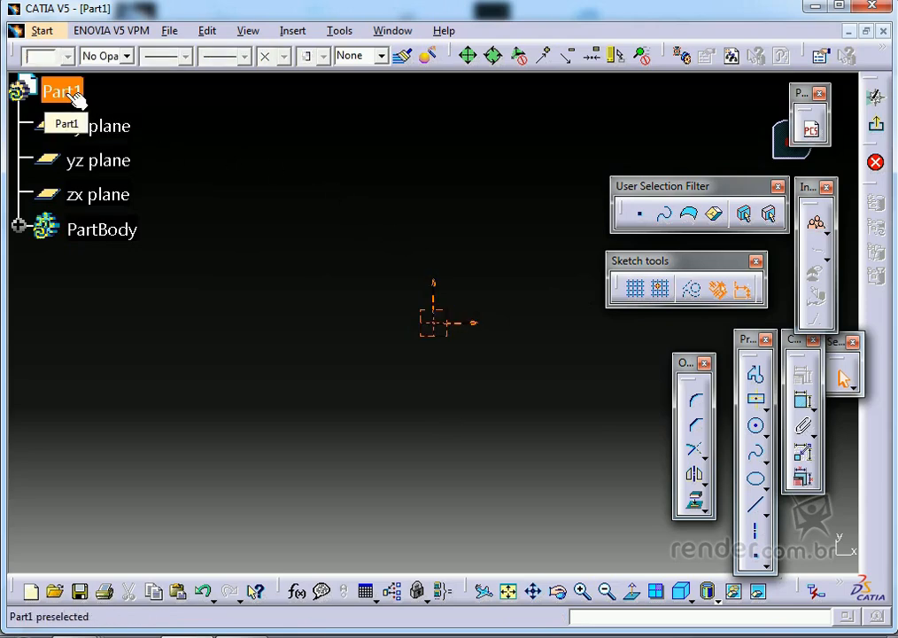
right_click(76, 95)
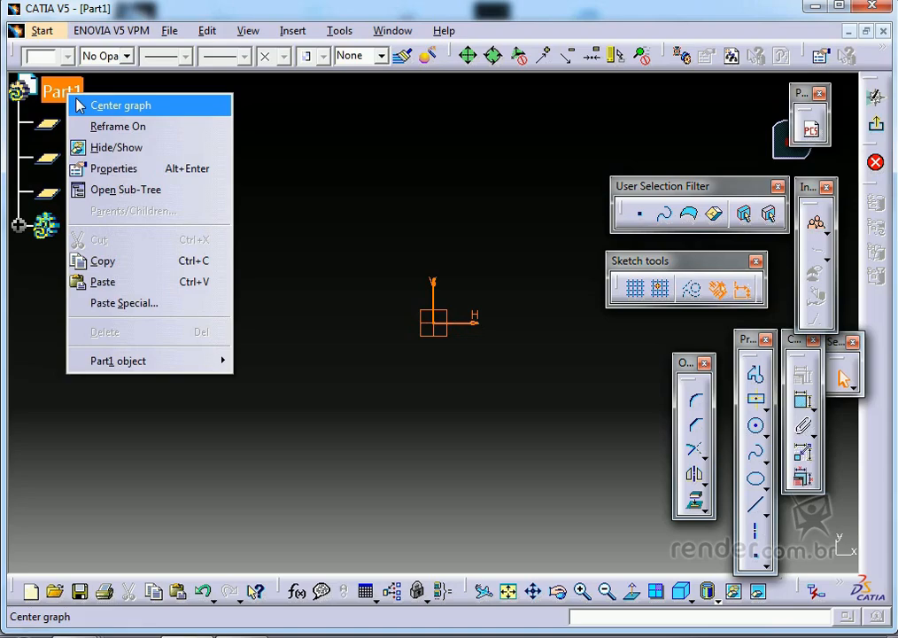
left_click(114, 168)
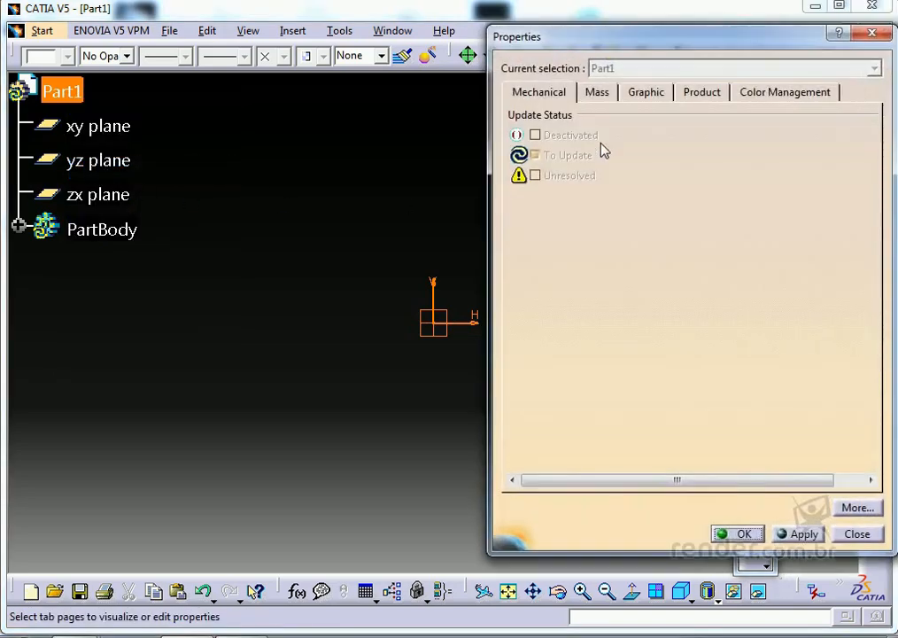
left_click(599, 94)
left_click(643, 92)
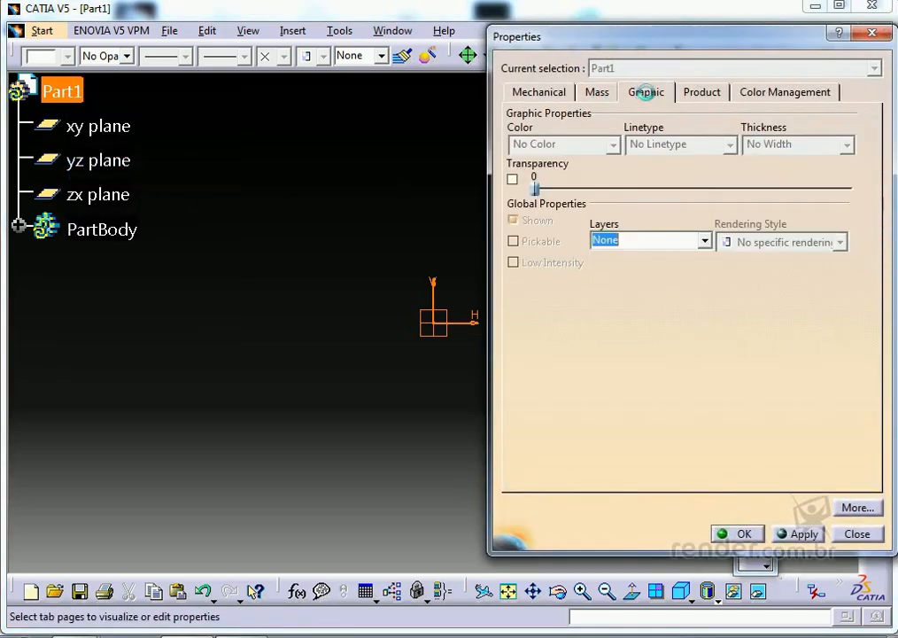
left_click(701, 93)
double_click(626, 224)
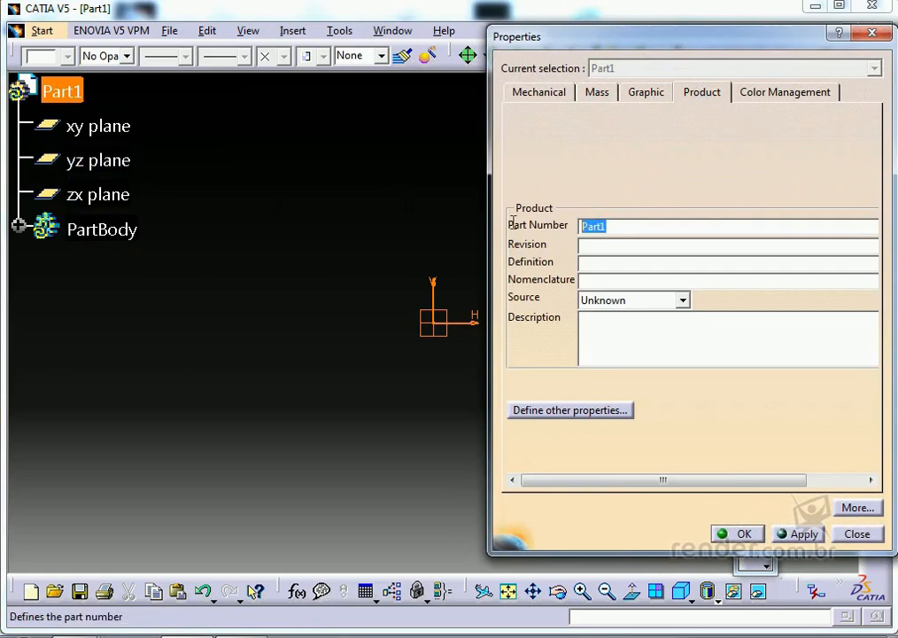
double_click(625, 227)
left_click(741, 534)
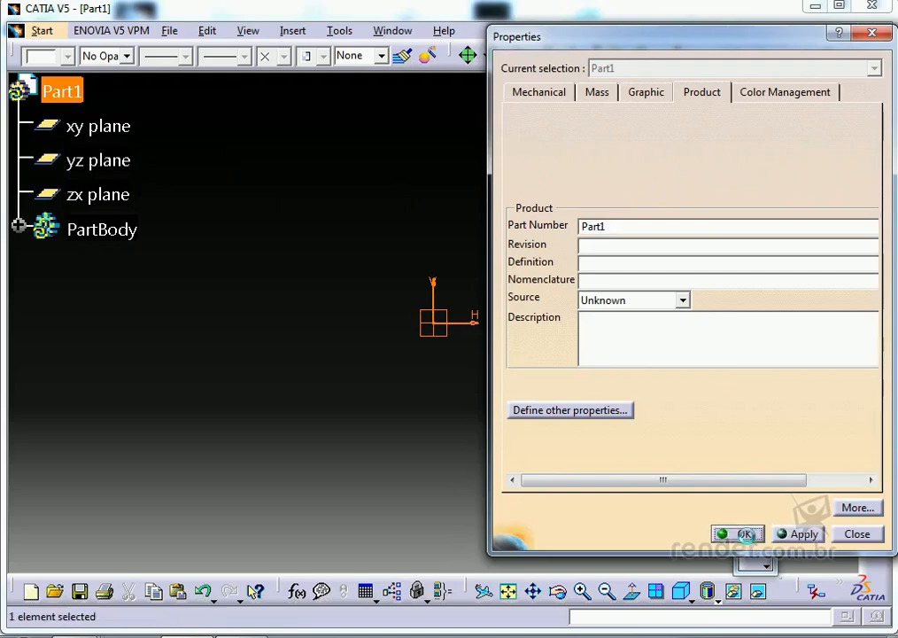
left_click(184, 332)
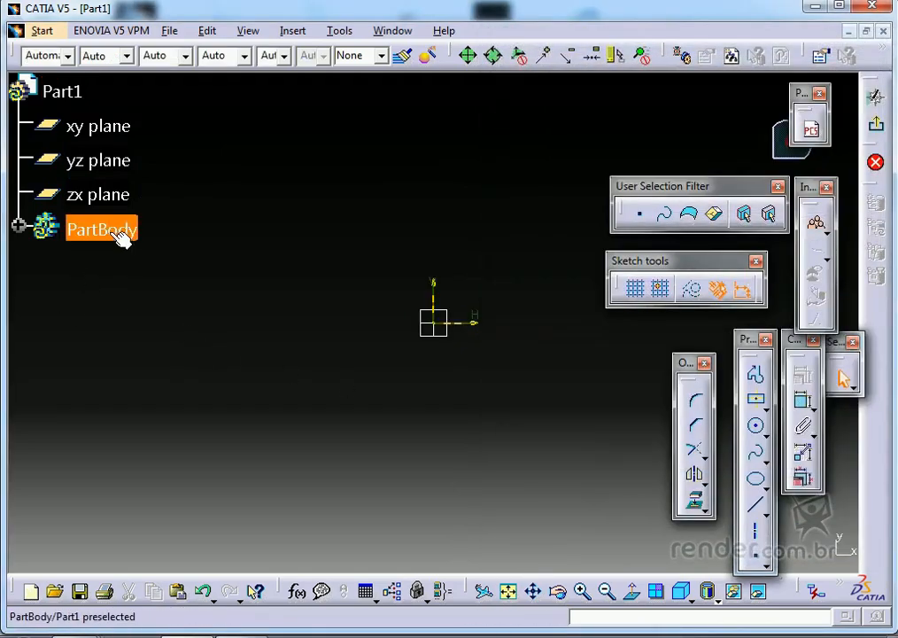
Expand PartBody in the tree and draw a horizontal line about 61 mm long from the sketch origin along negative H
left_click(19, 225)
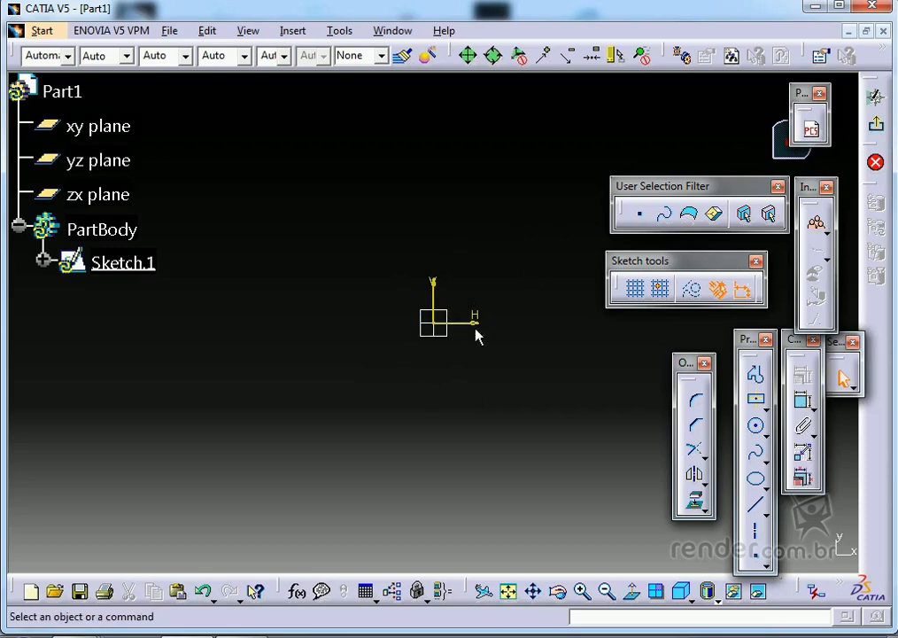
left_click(763, 514)
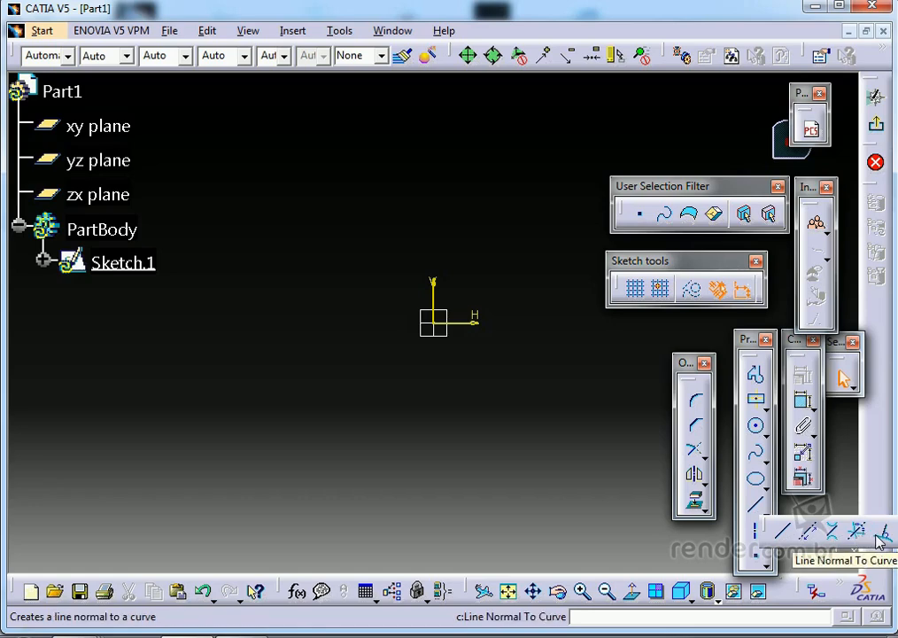
left_click(783, 542)
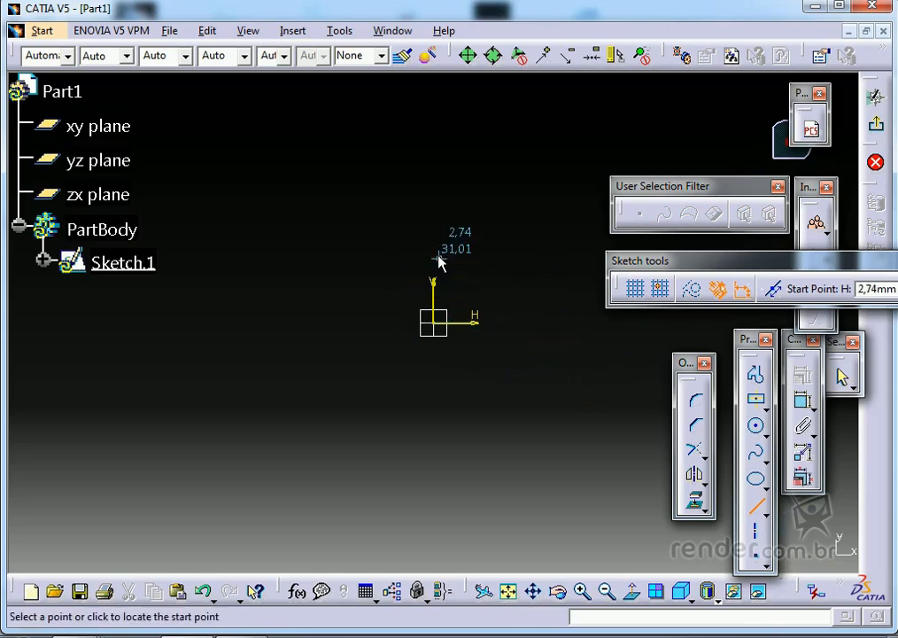
left_click(434, 328)
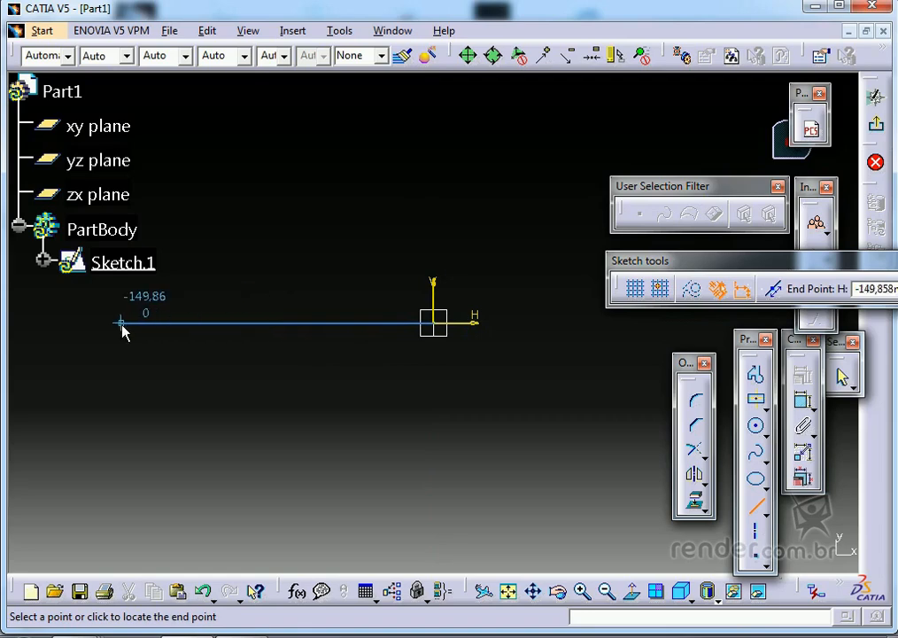
left_click(306, 330)
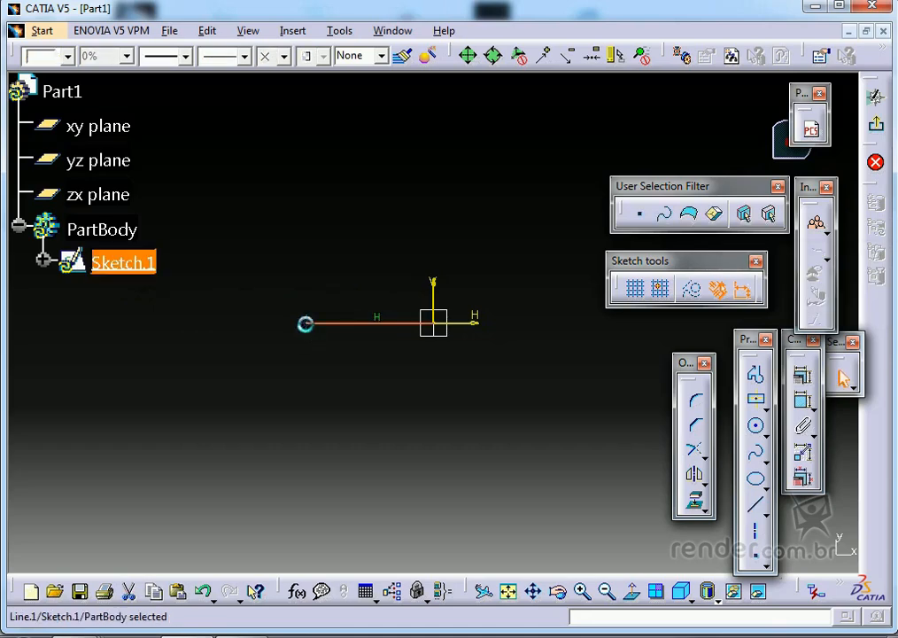
left_click(302, 349)
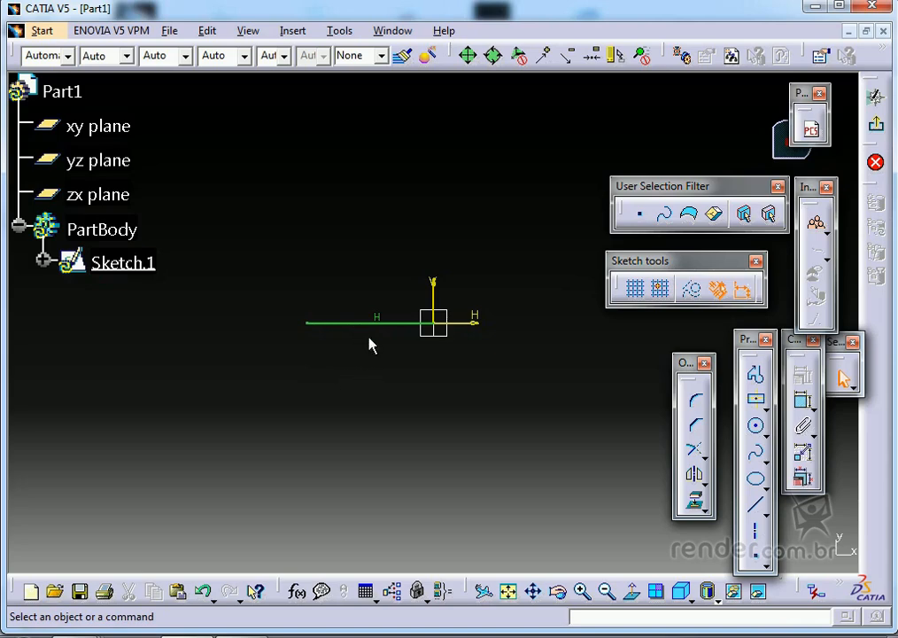
Dimension the horizontal line above it and set its length to 100 mm
left_click(803, 403)
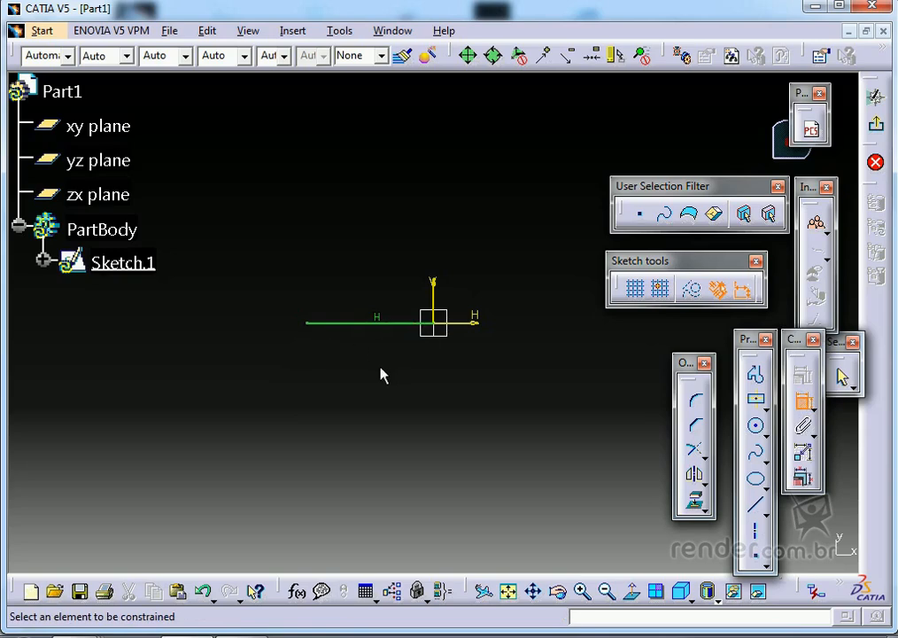
left_click(359, 324)
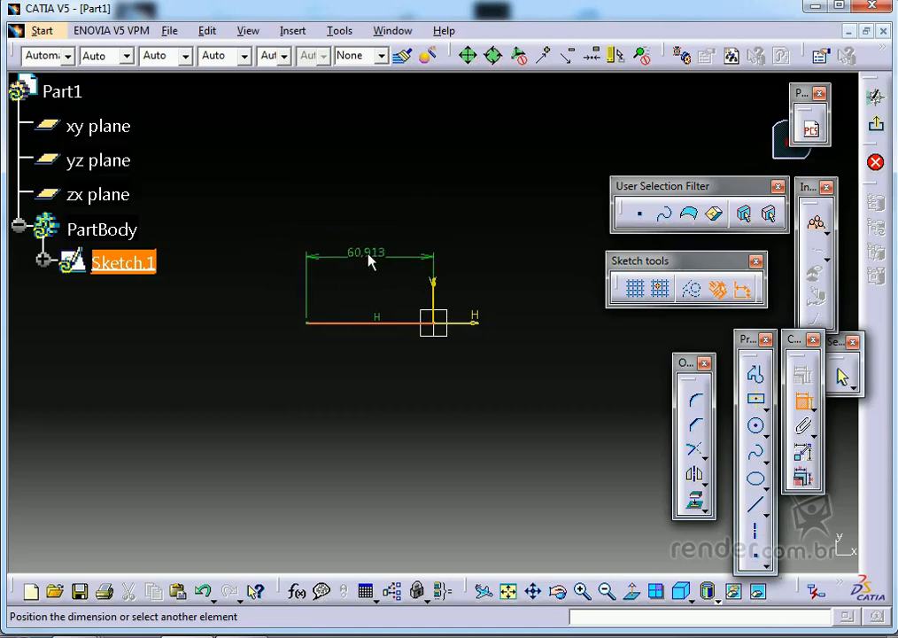
left_click(365, 240)
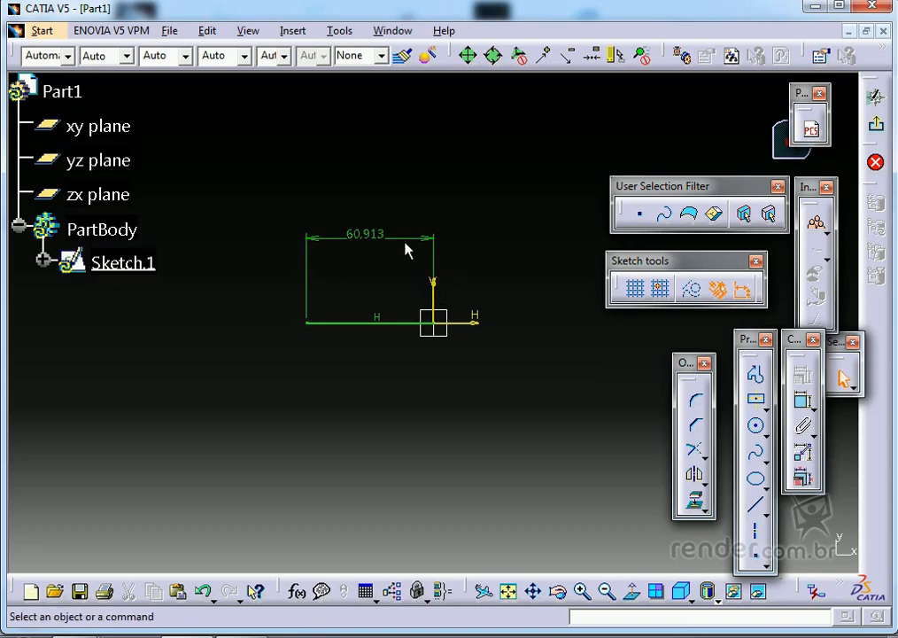
double_click(381, 235)
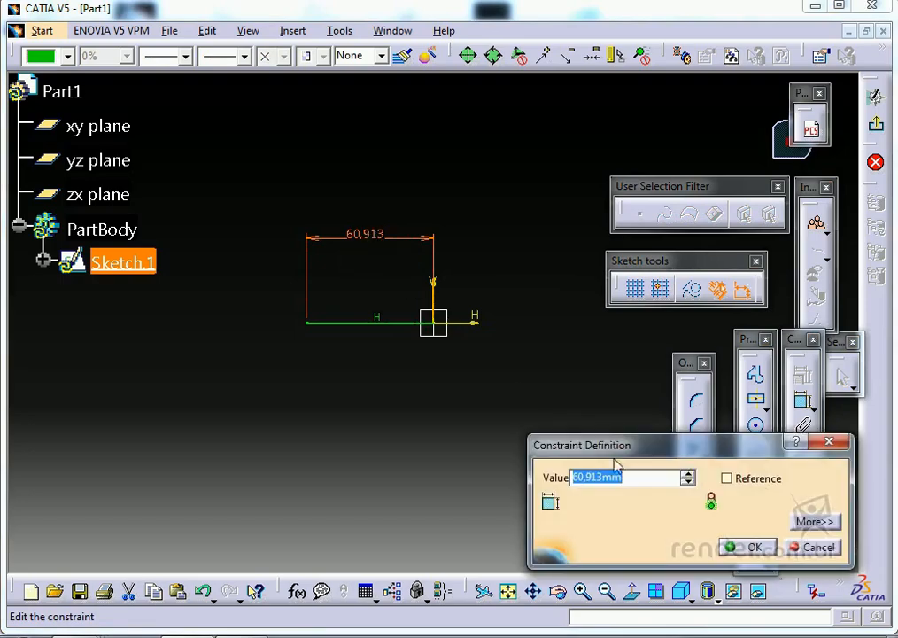
type("100")
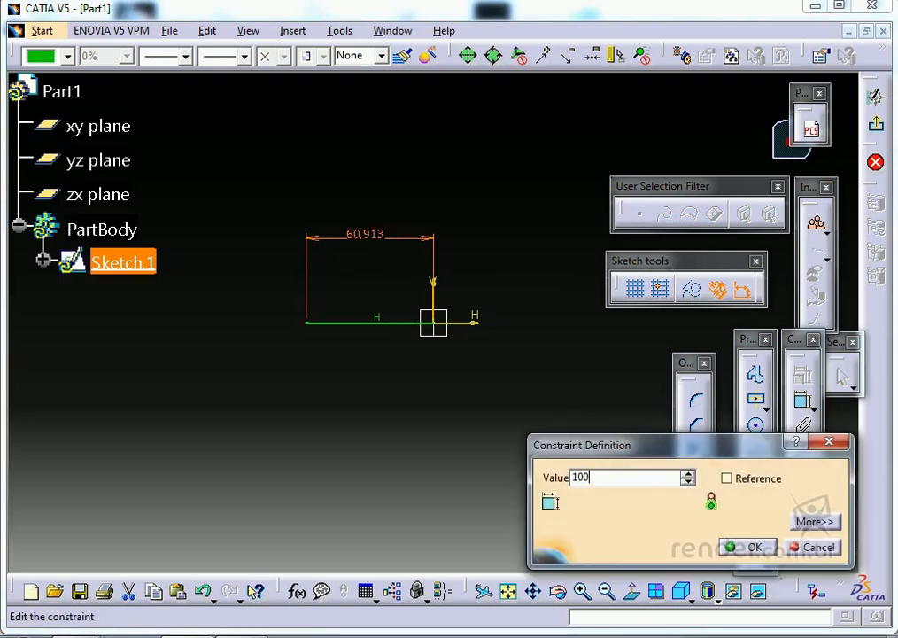
key("Return")
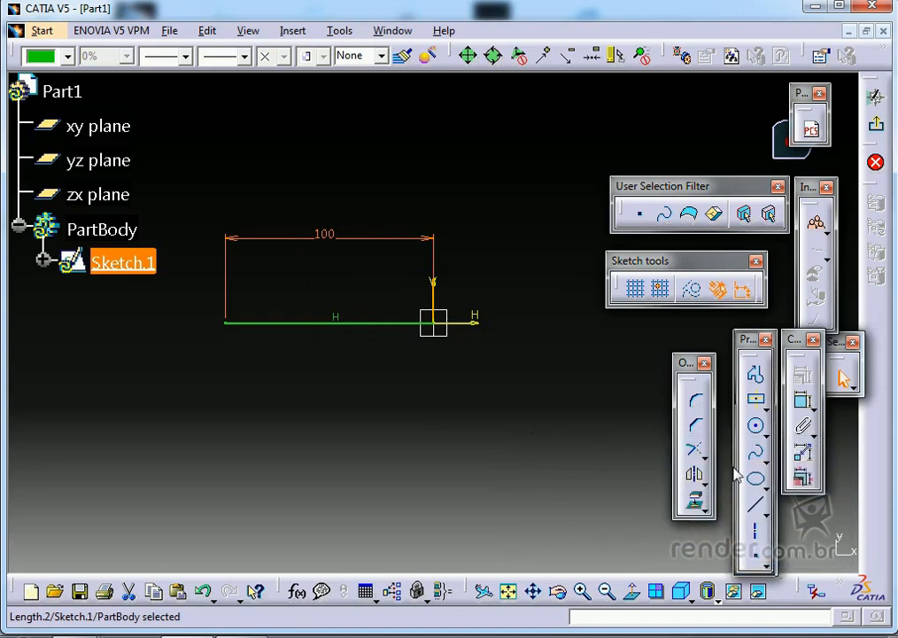
left_click(589, 465)
Draw an oblique line about 97 mm long from the horizontal line's free end, rising back toward the vertical axis
left_click(753, 505)
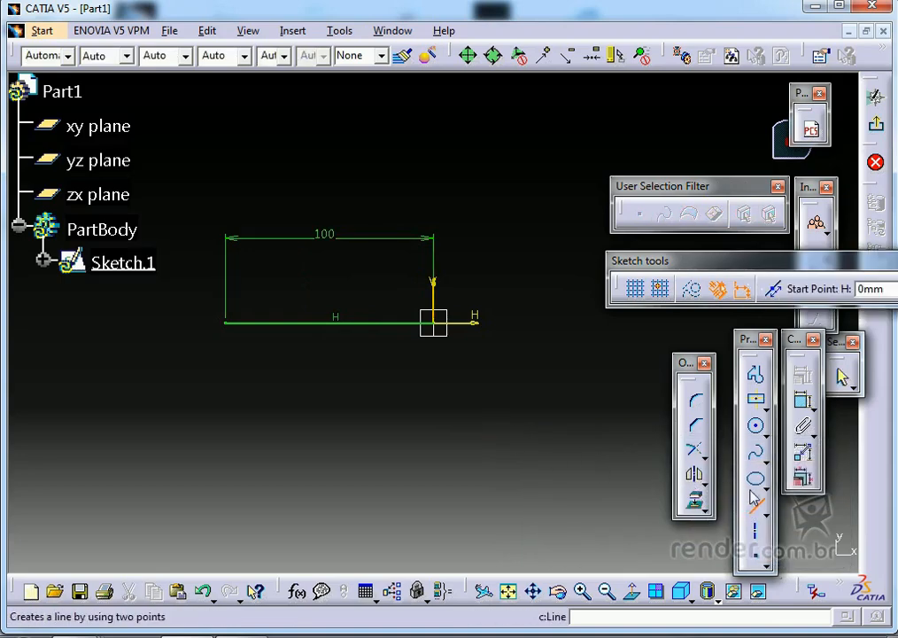
left_click(226, 324)
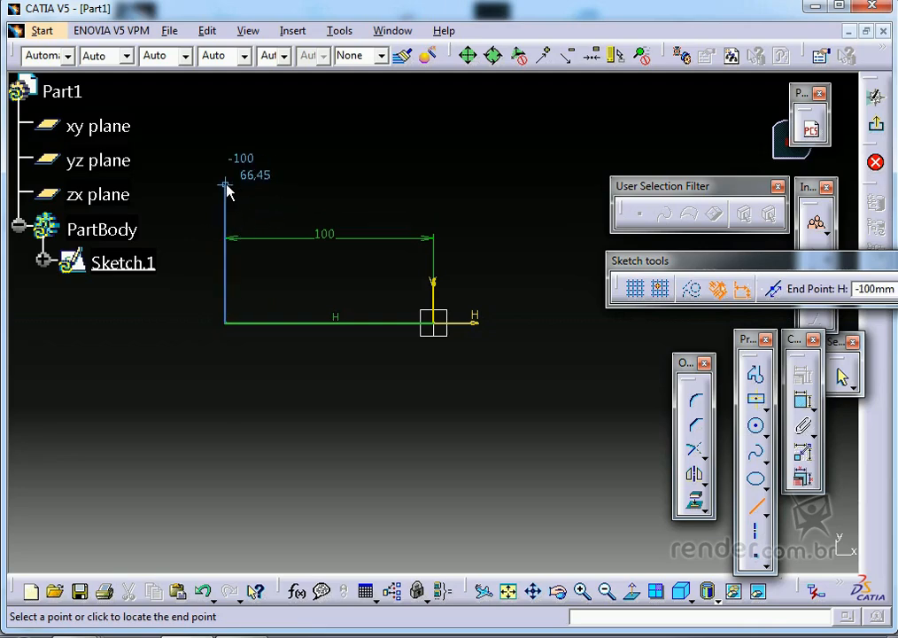
left_click(357, 170)
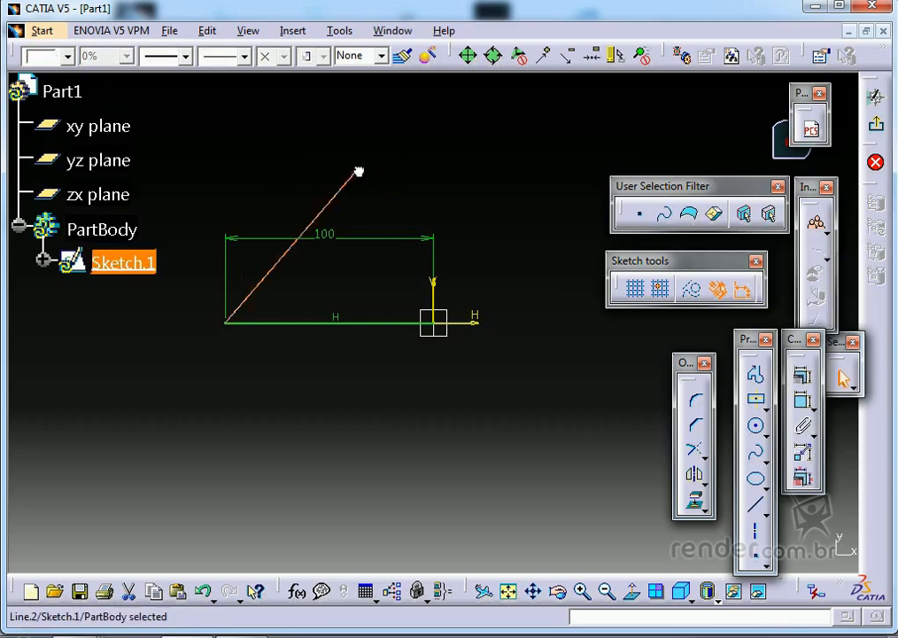
Dimension the oblique line on its outer side and set its length to 100 mm
left_click(801, 400)
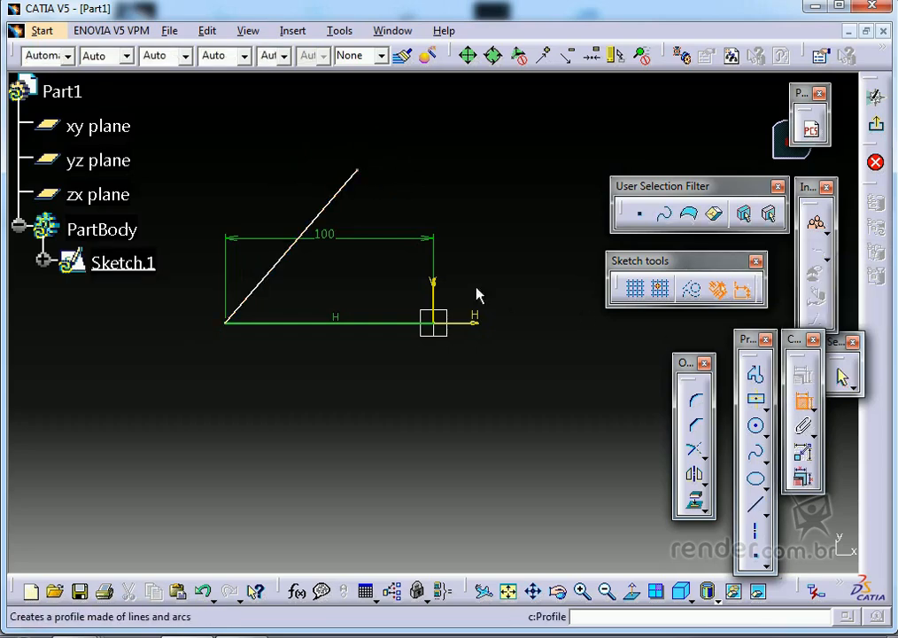
left_click(322, 219)
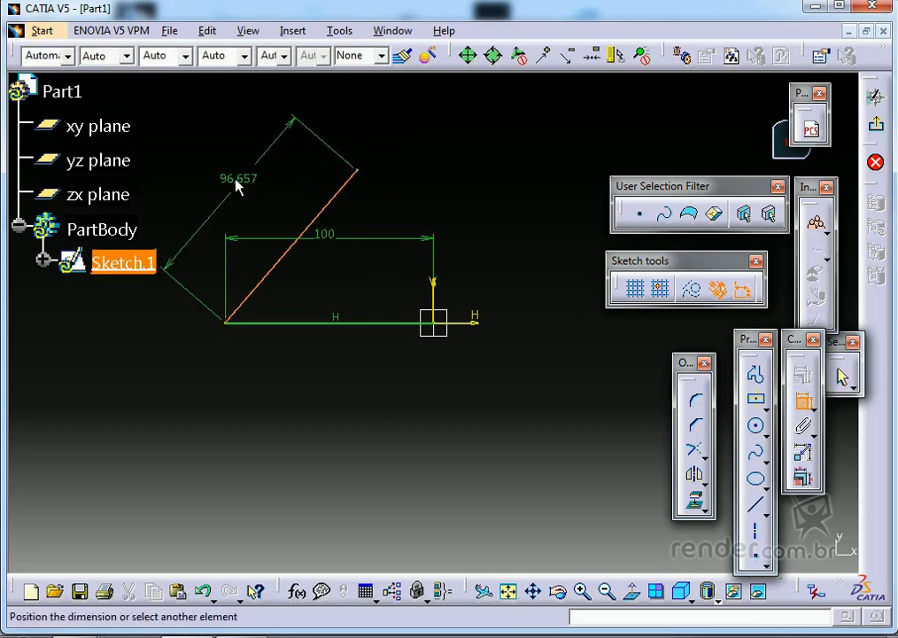
left_click(214, 167)
double_click(217, 161)
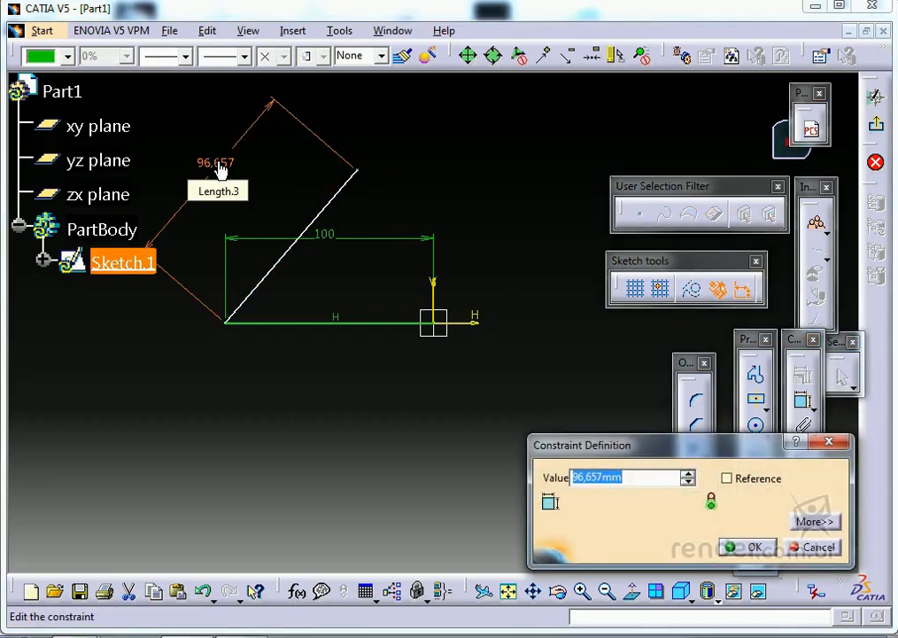
type("100")
key("Return")
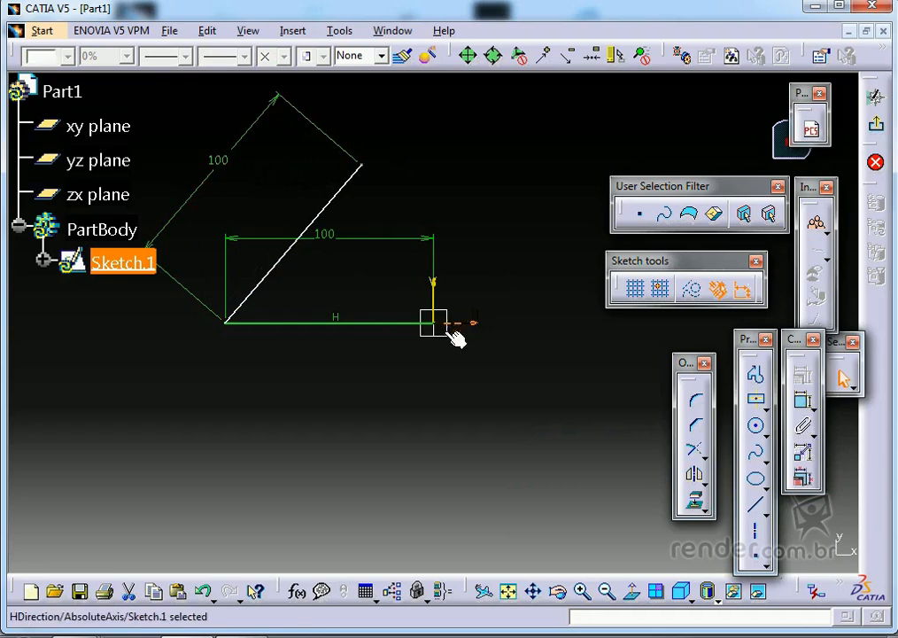
Add an angle constraint between the oblique line and the H axis and set it to 50°
left_click(803, 402)
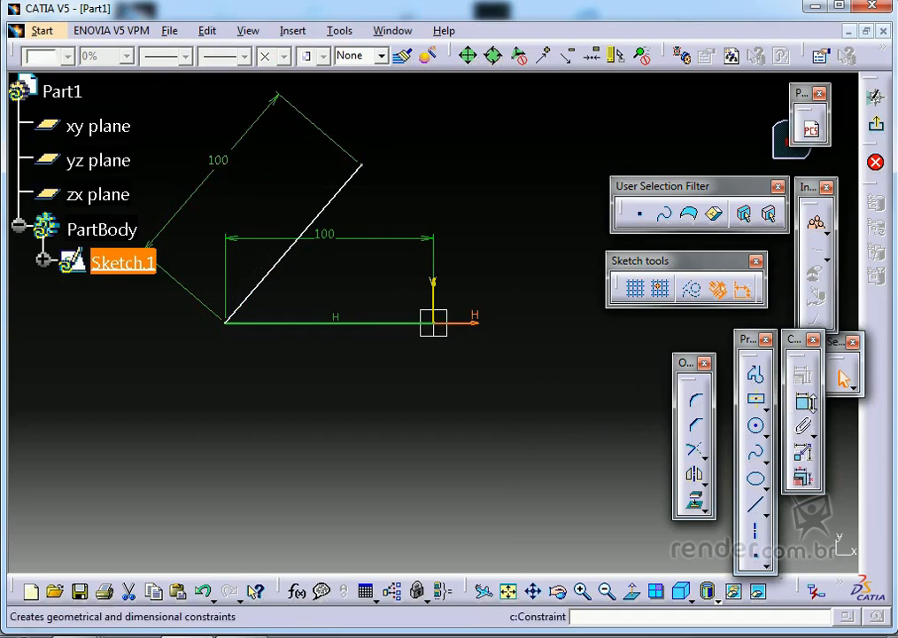
left_click(292, 259)
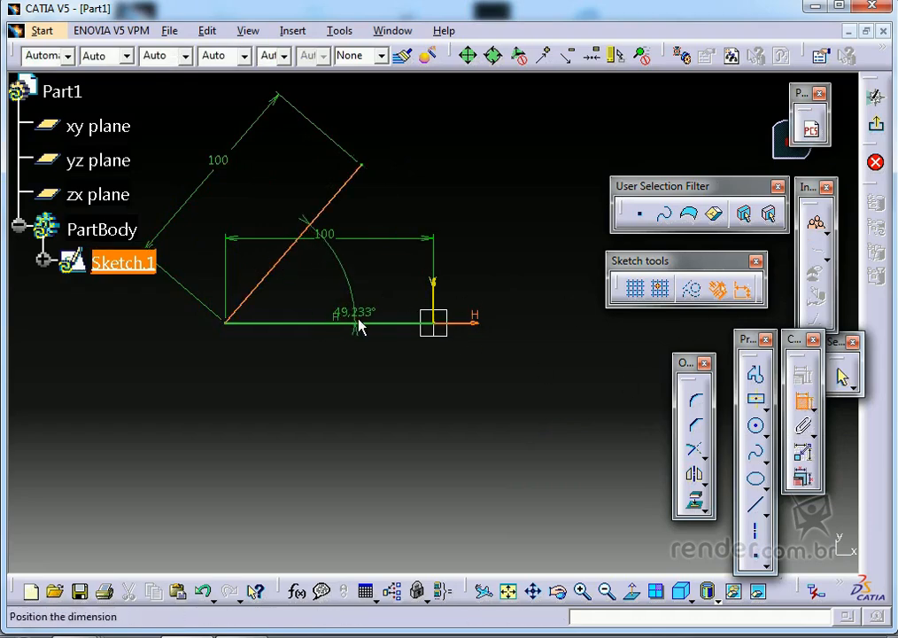
left_click(375, 275)
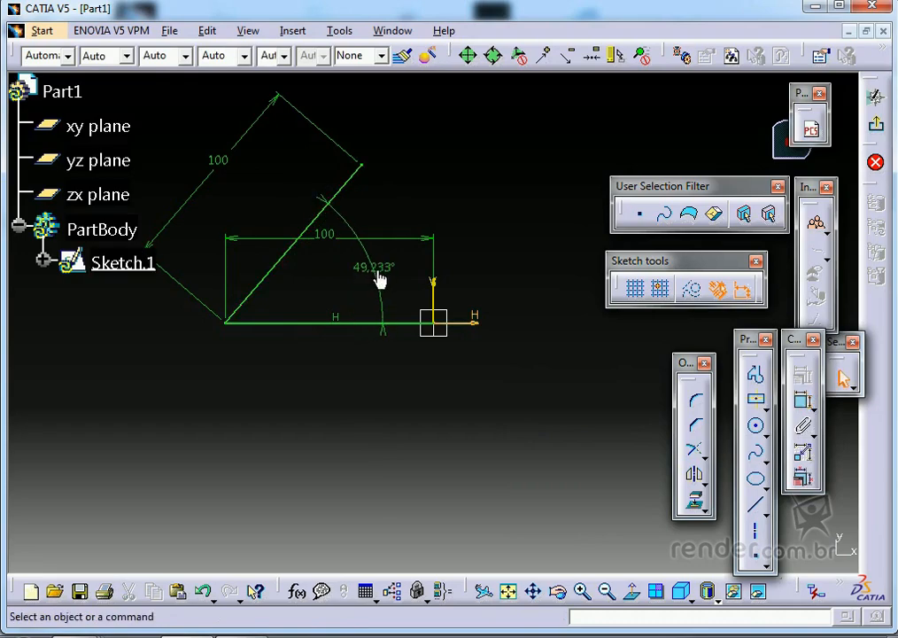
double_click(377, 267)
type("50")
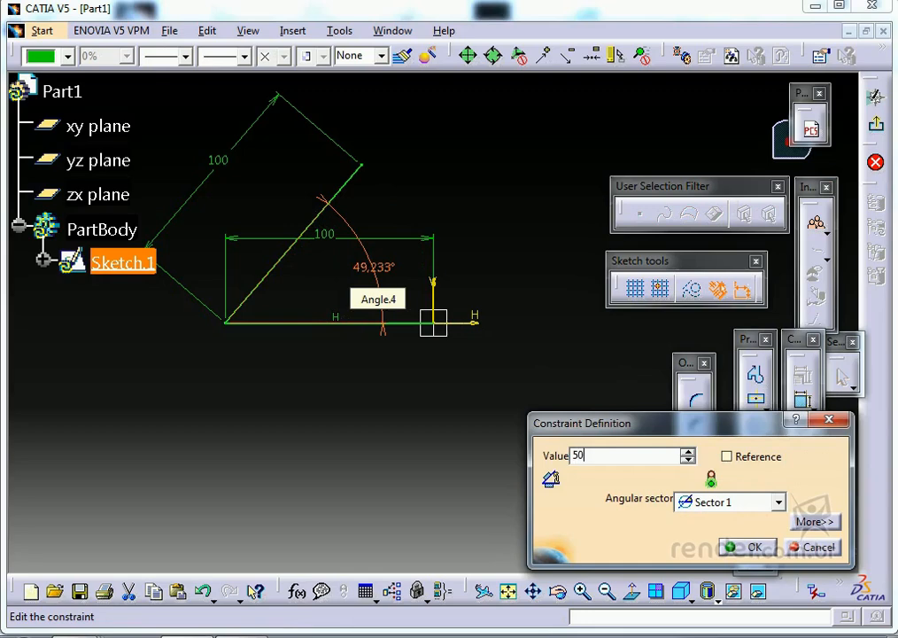
key("Return")
left_click(476, 221)
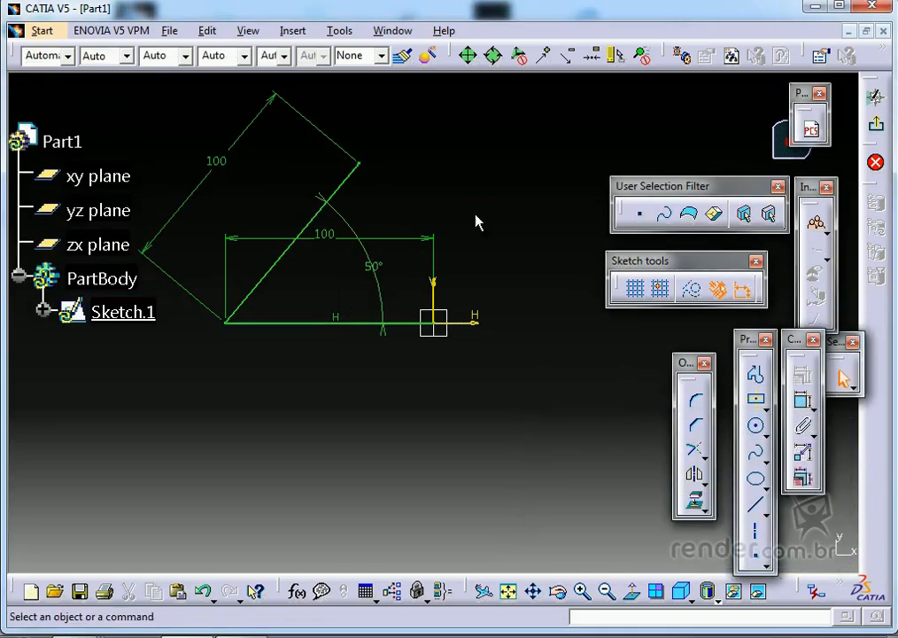
mouse_move(321, 270)
middle_mouse_down()
mouse_move(365, 298)
mouse_move(368, 337)
middle_mouse_up()
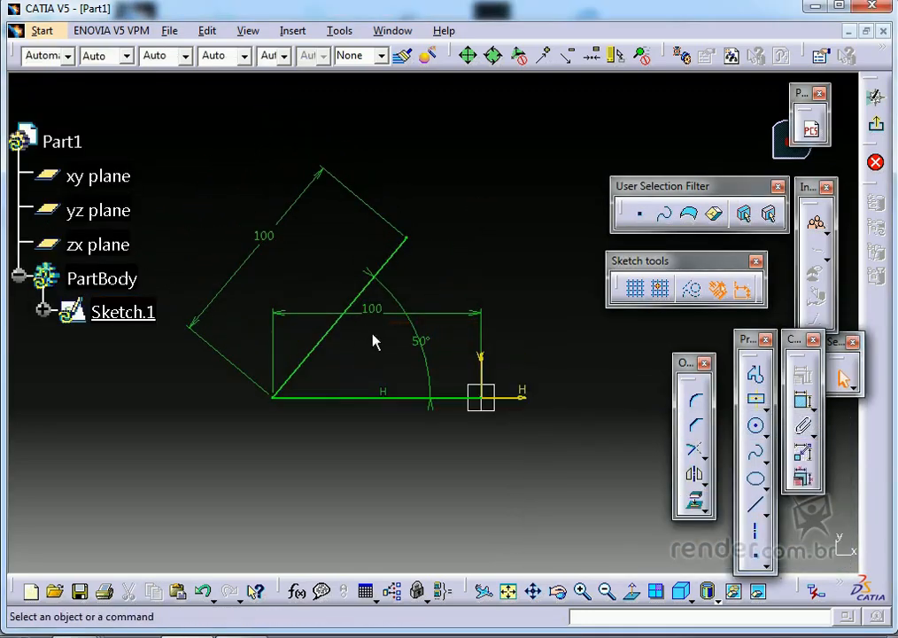
mouse_move(406, 294)
middle_mouse_down()
mouse_move(417, 267)
mouse_move(394, 350)
mouse_move(399, 284)
mouse_move(315, 319)
mouse_move(263, 357)
mouse_move(321, 327)
mouse_move(337, 341)
middle_mouse_up()
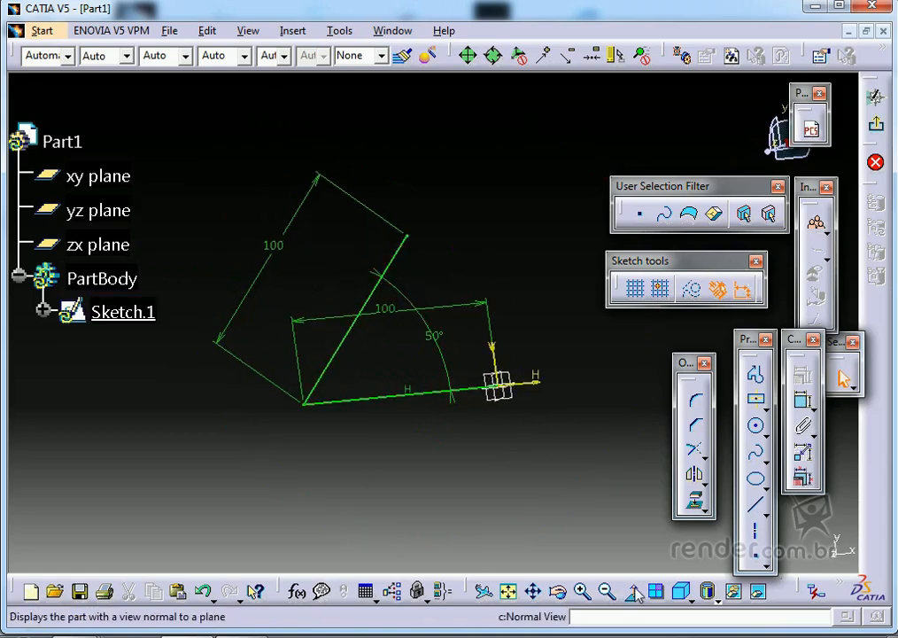
Draw a closed rectangular profile about 75 mm wide and 117 mm high beside the origin, with its base on the H axis
left_click(634, 592)
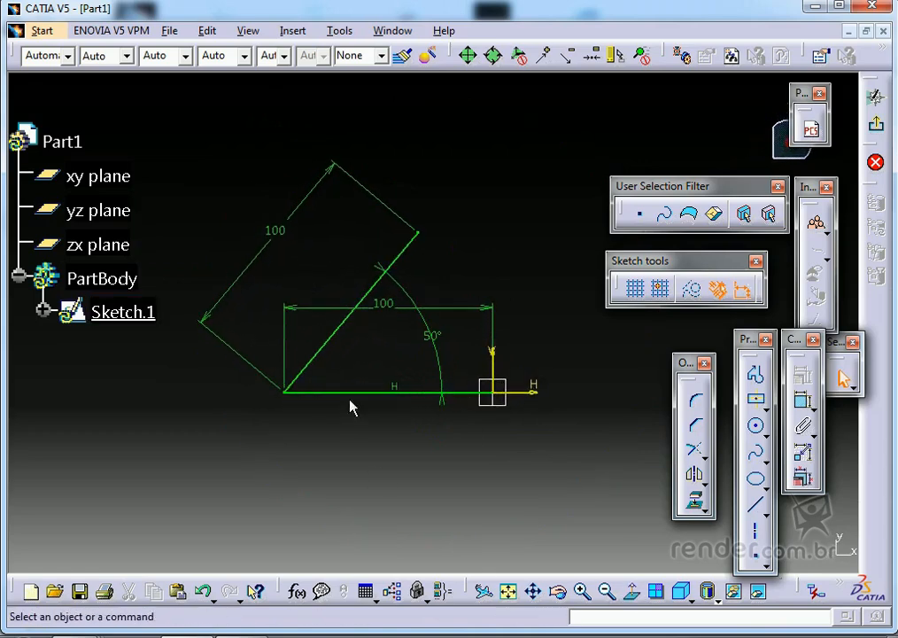
middle_click_drag(395, 361, 330, 365)
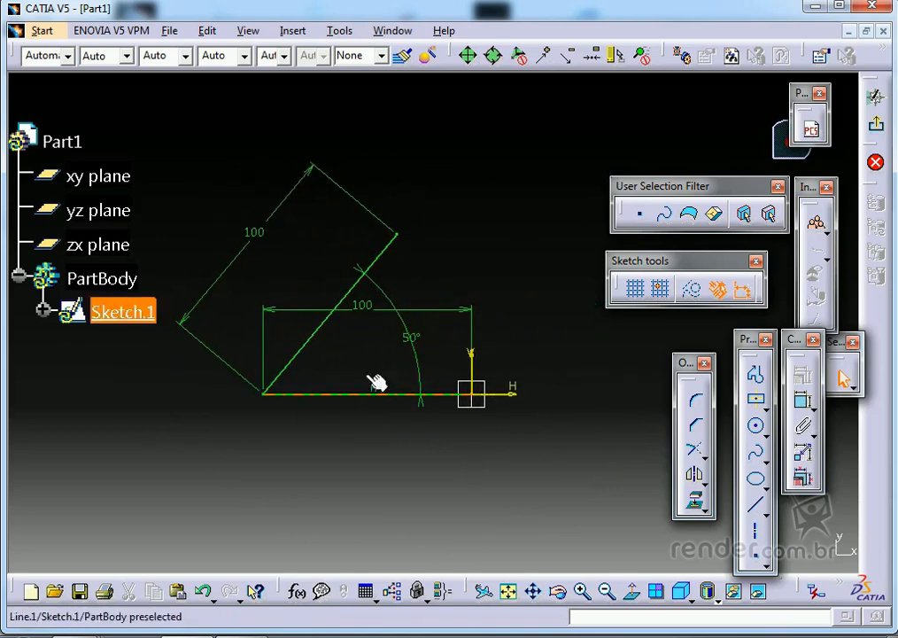
mouse_move(478, 319)
middle_mouse_down()
mouse_move(439, 355)
mouse_move(360, 390)
middle_mouse_up()
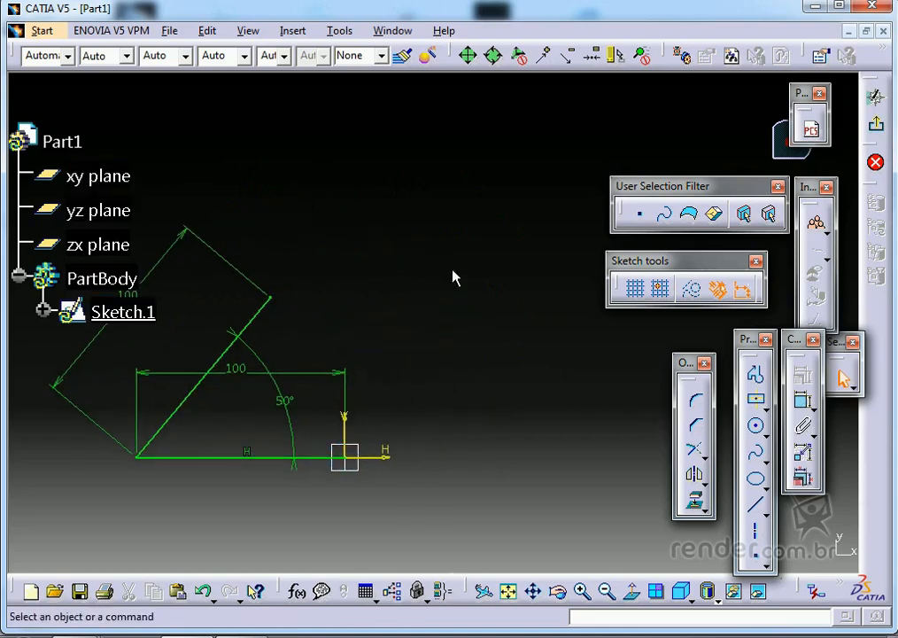
left_click(758, 375)
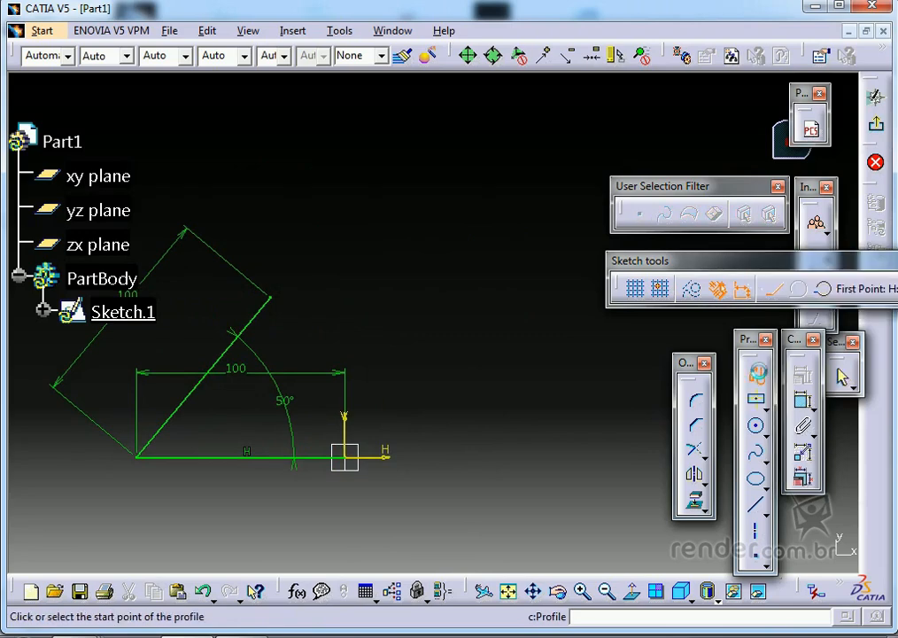
left_click(420, 458)
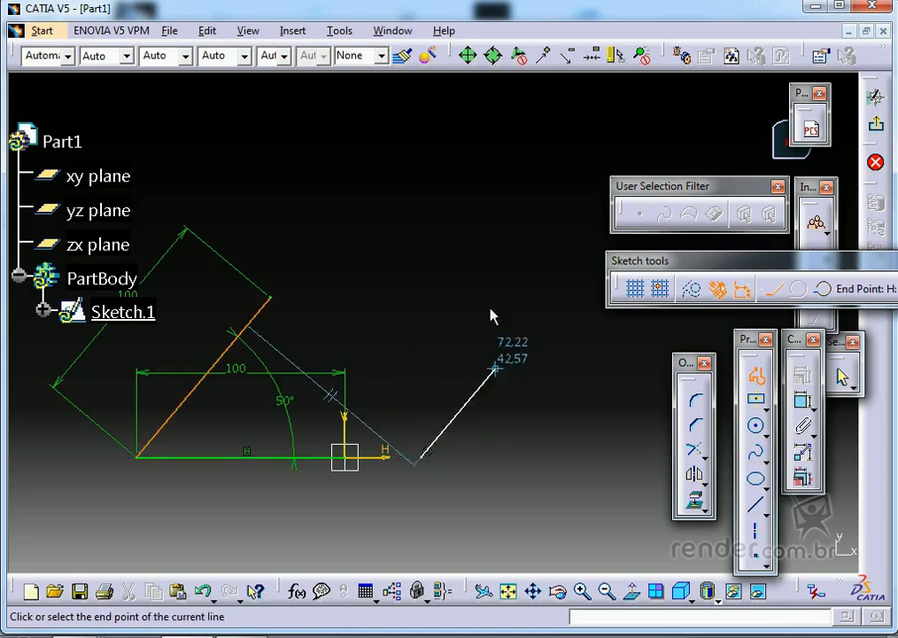
left_click(421, 215)
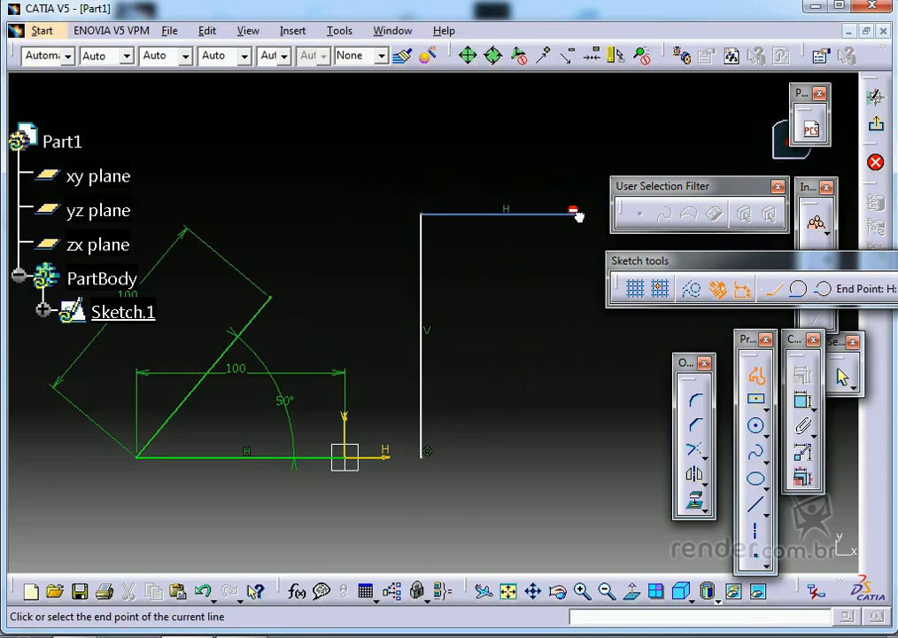
left_click(576, 214)
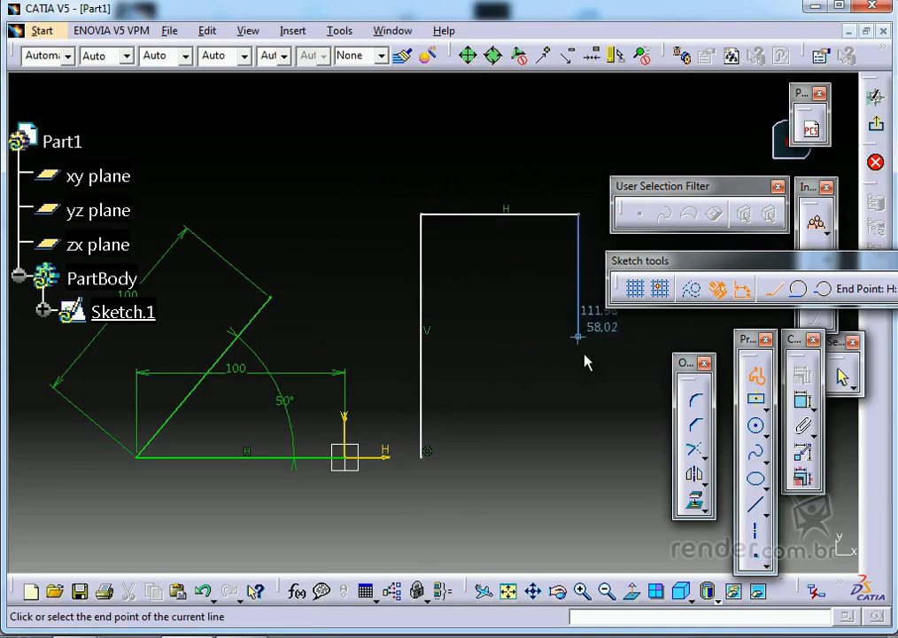
left_click(576, 455)
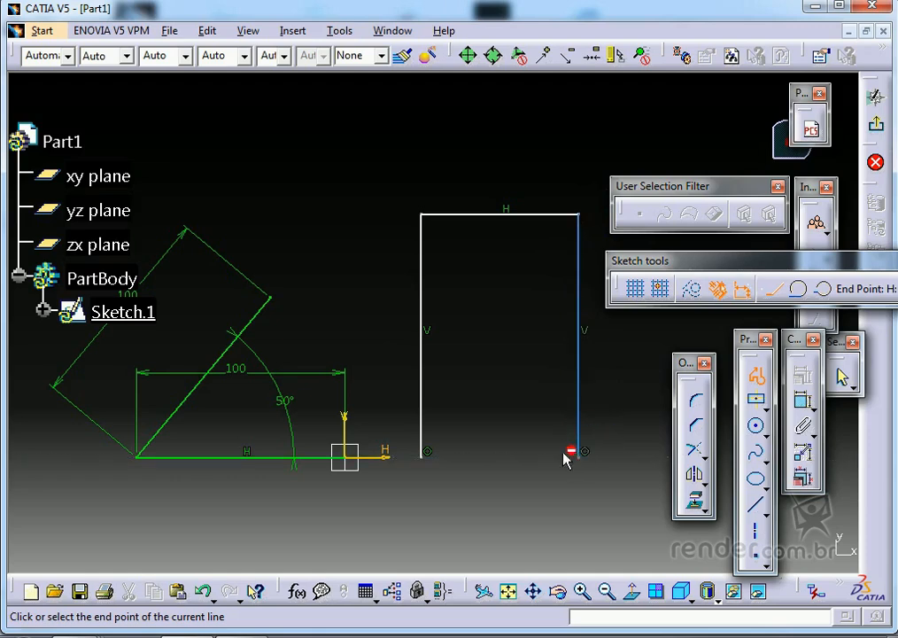
left_click(422, 457)
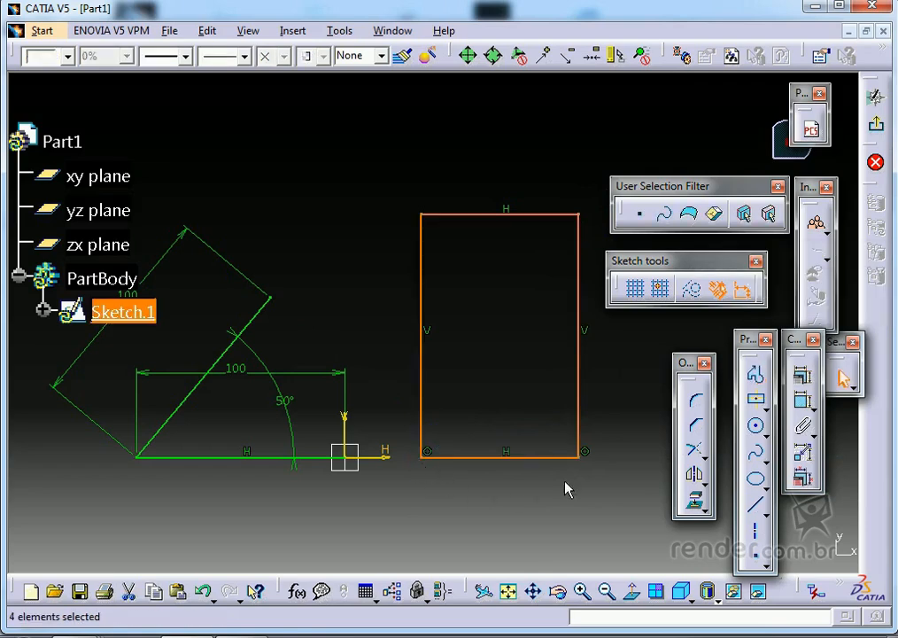
left_click(525, 379)
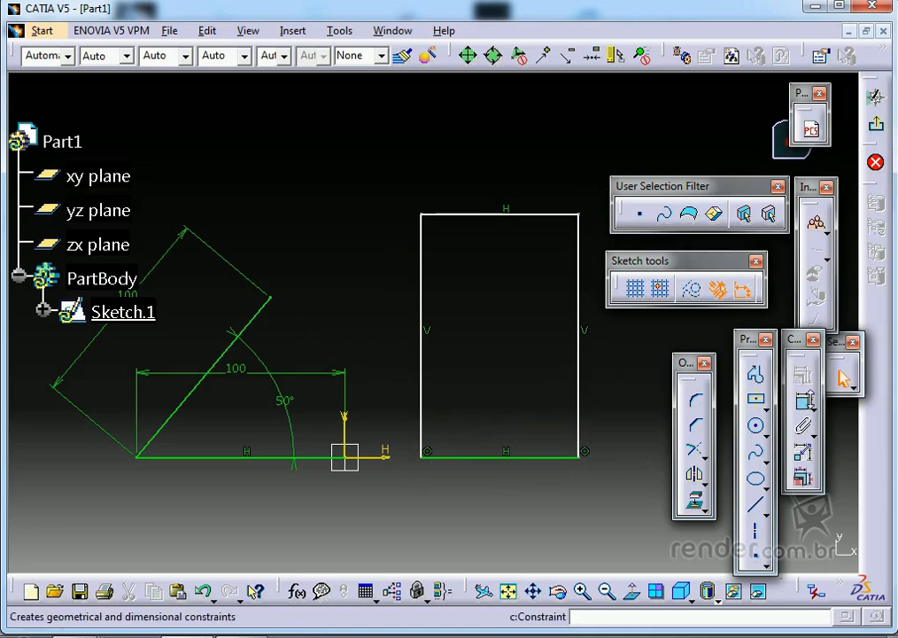
Dimension the rectangle's bottom edge below it and set its length to 80 mm
left_click(803, 404)
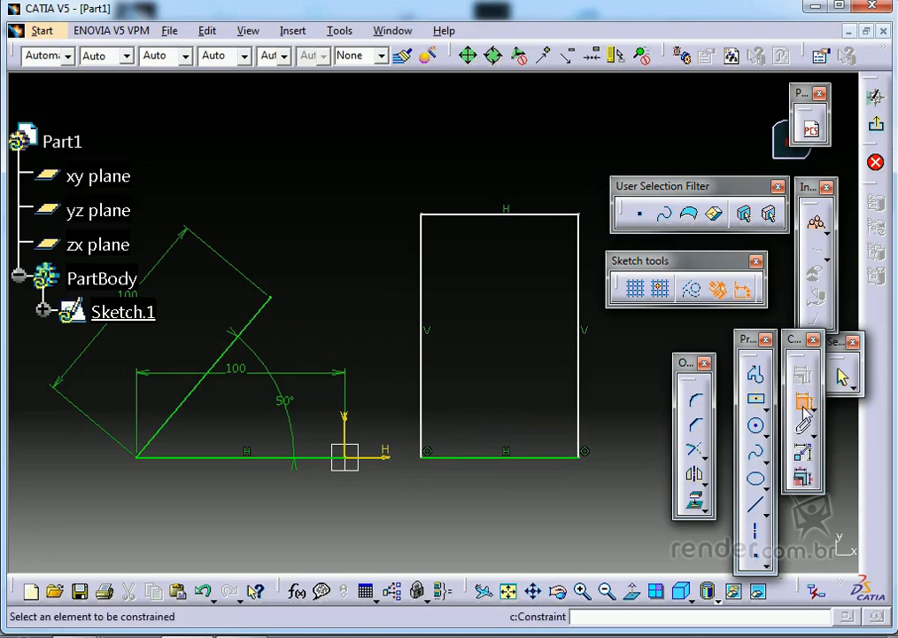
left_click(805, 404)
left_click(805, 404)
left_click(495, 458)
left_click(495, 510)
double_click(498, 511)
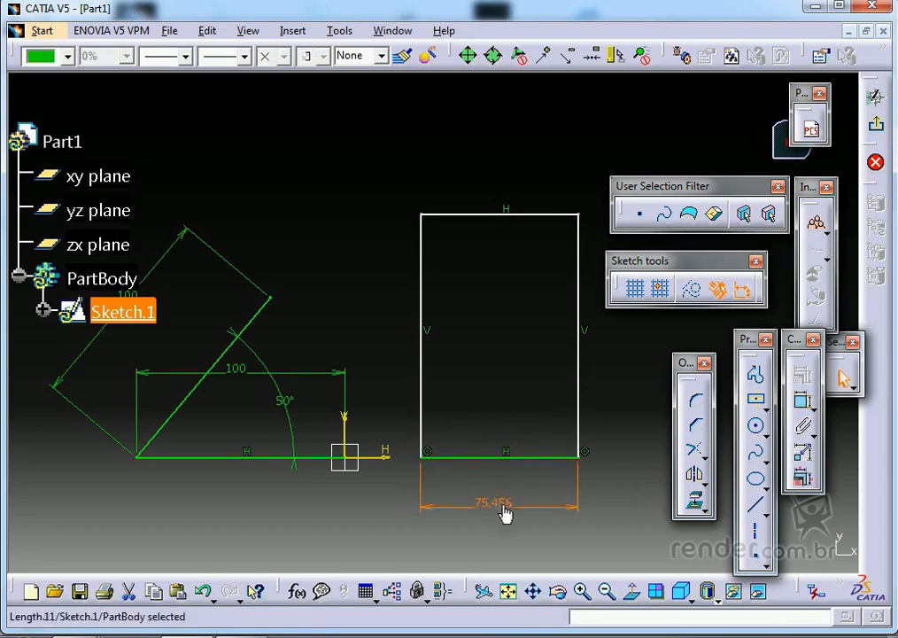
type("80")
key("Return")
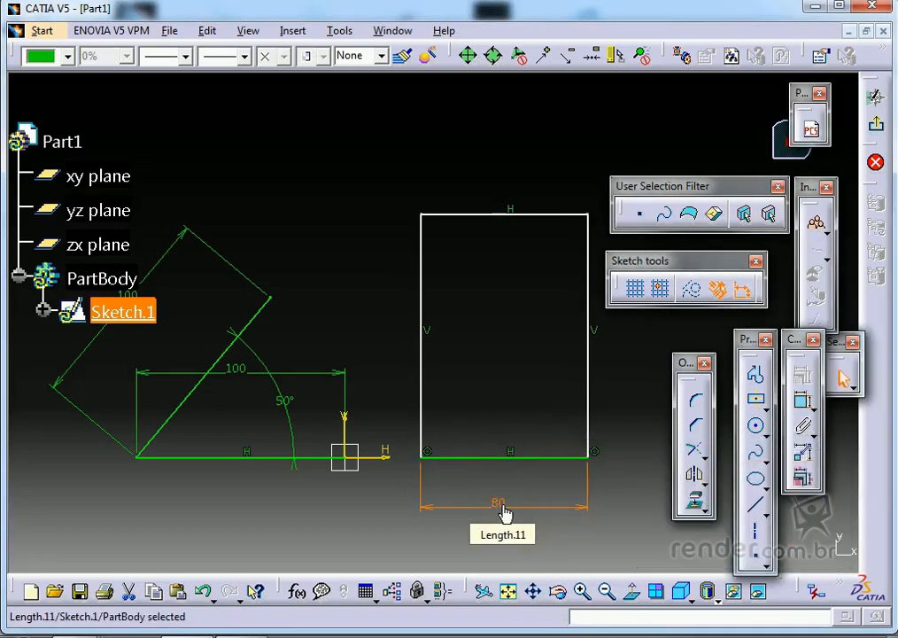
Dimension the rectangle's vertical edge farther from the origin on its outer side and set its length to 120 mm
middle_click_drag(597, 375, 579, 367)
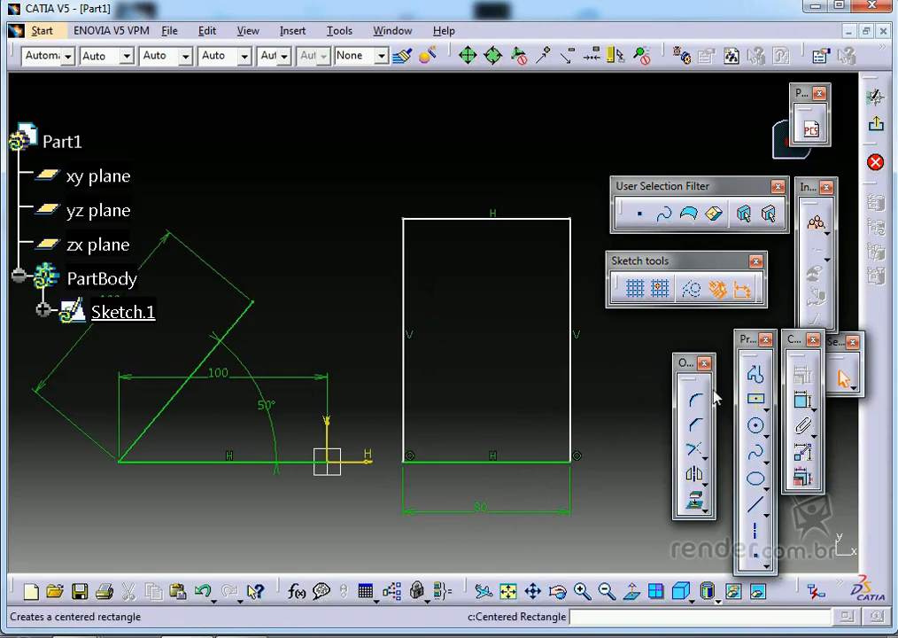
middle_click_drag(602, 347, 539, 361)
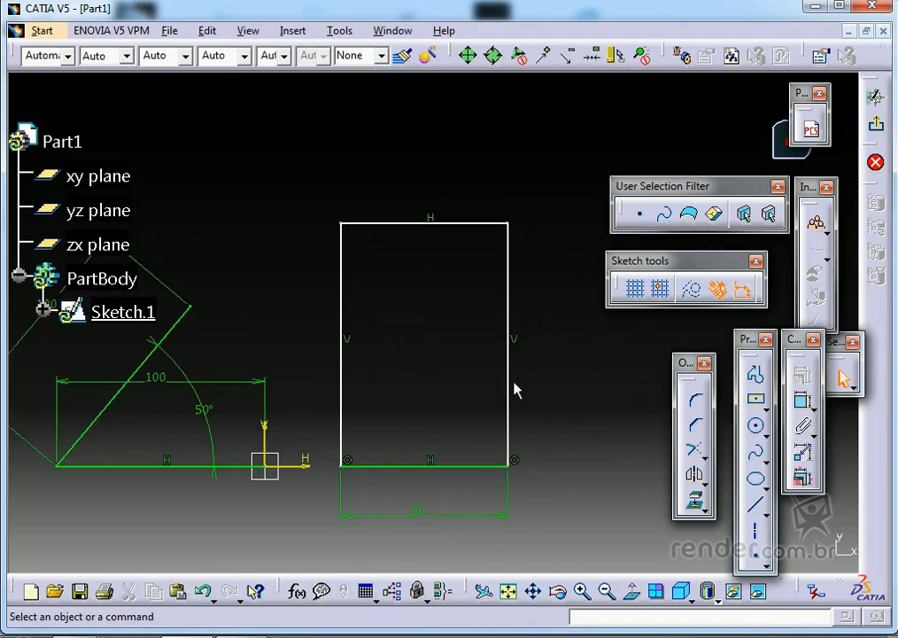
left_click(803, 403)
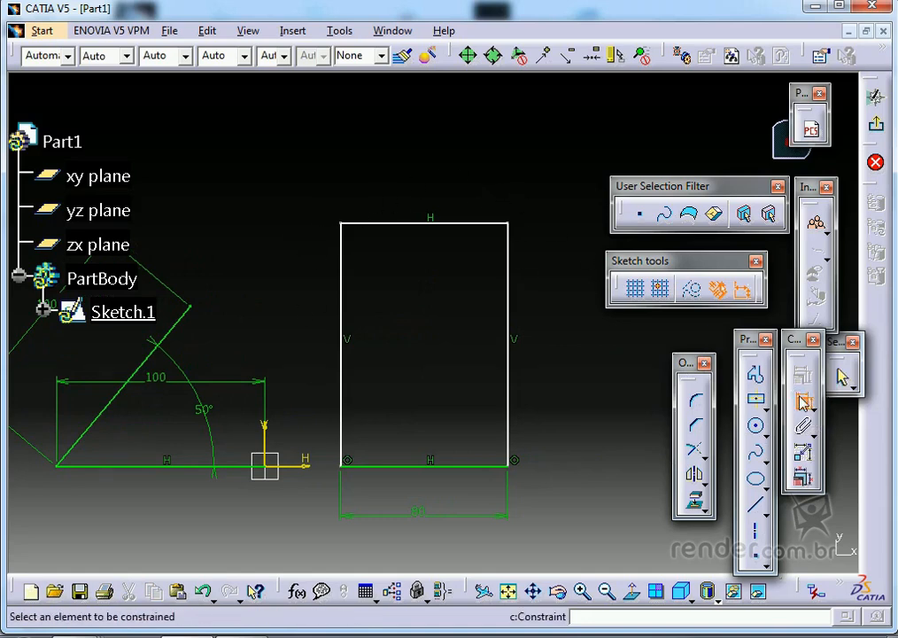
left_click(509, 282)
left_click(563, 319)
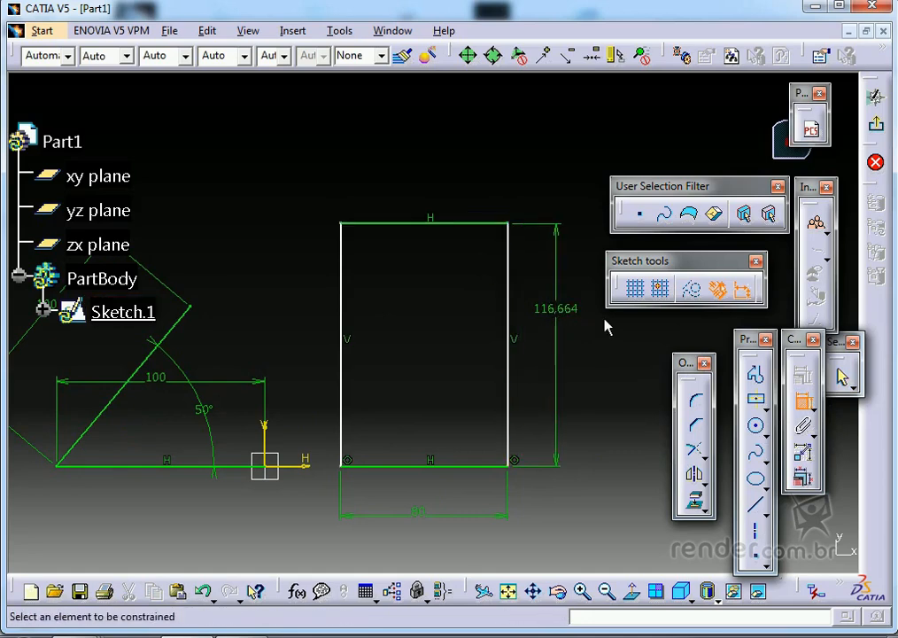
double_click(557, 310)
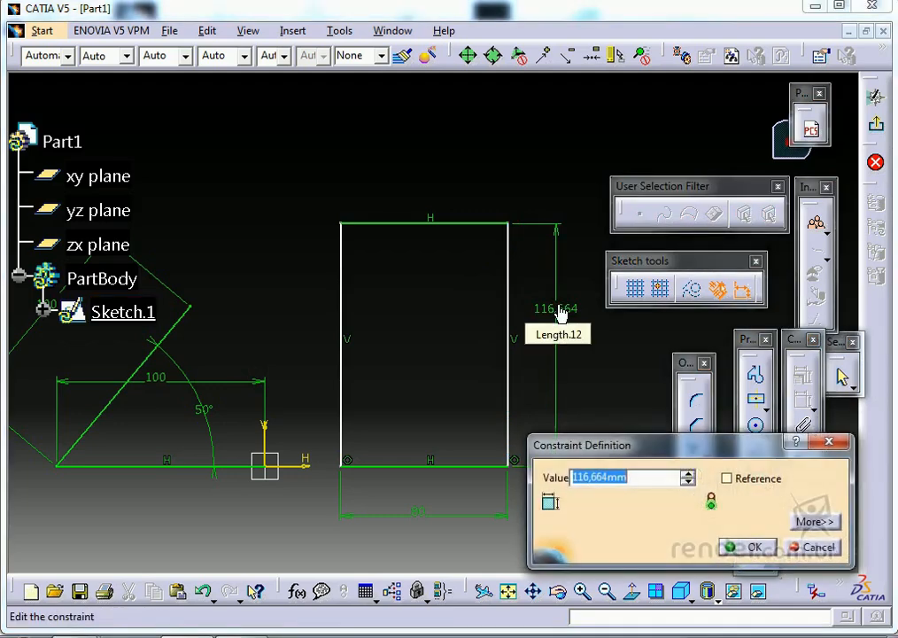
type("120")
key("Return")
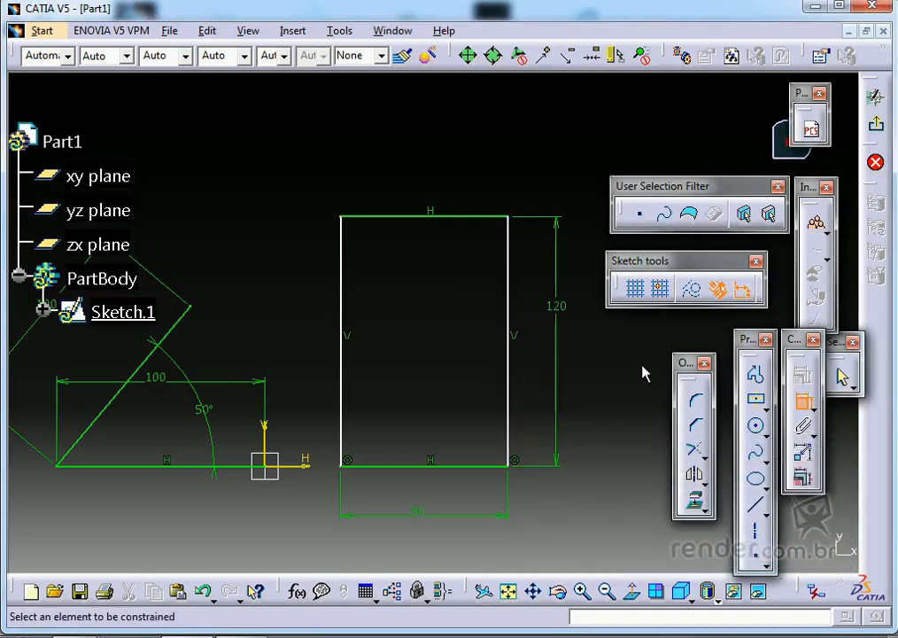
Add a length dimension above the rectangle's top edge and delete the duplicate dimension below the bottom edge
left_click(797, 398)
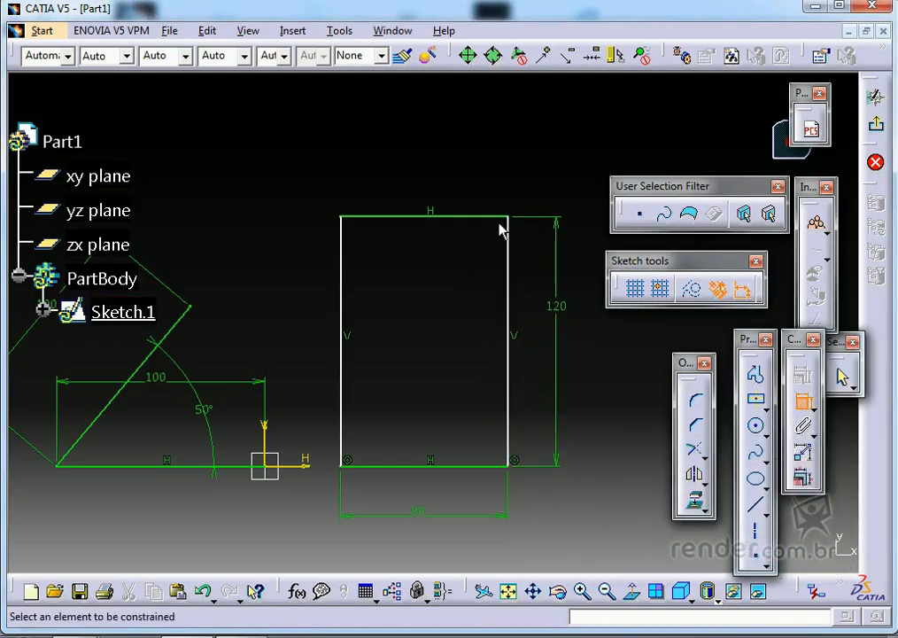
left_click(453, 216)
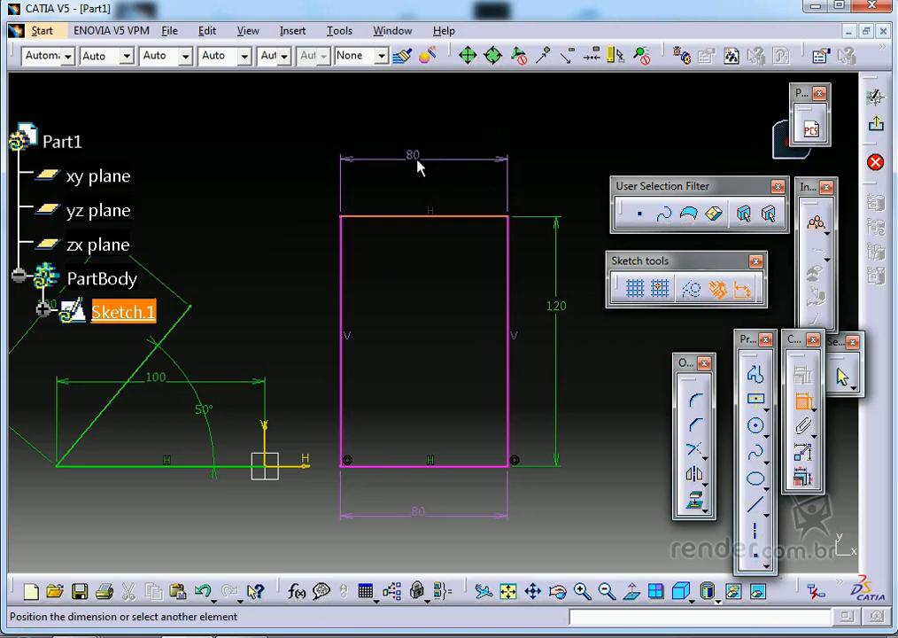
left_click(427, 156)
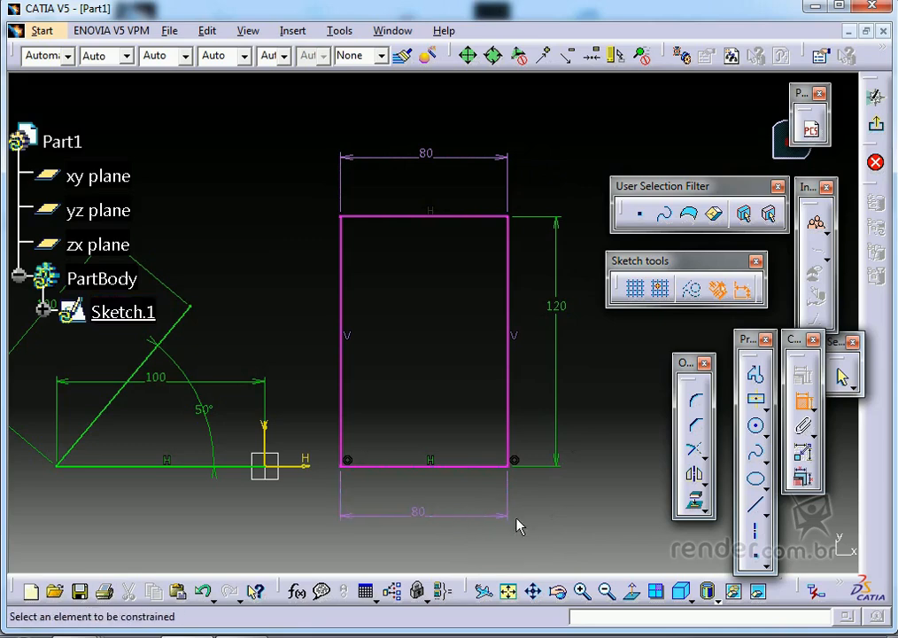
left_click(804, 401)
key("Escape")
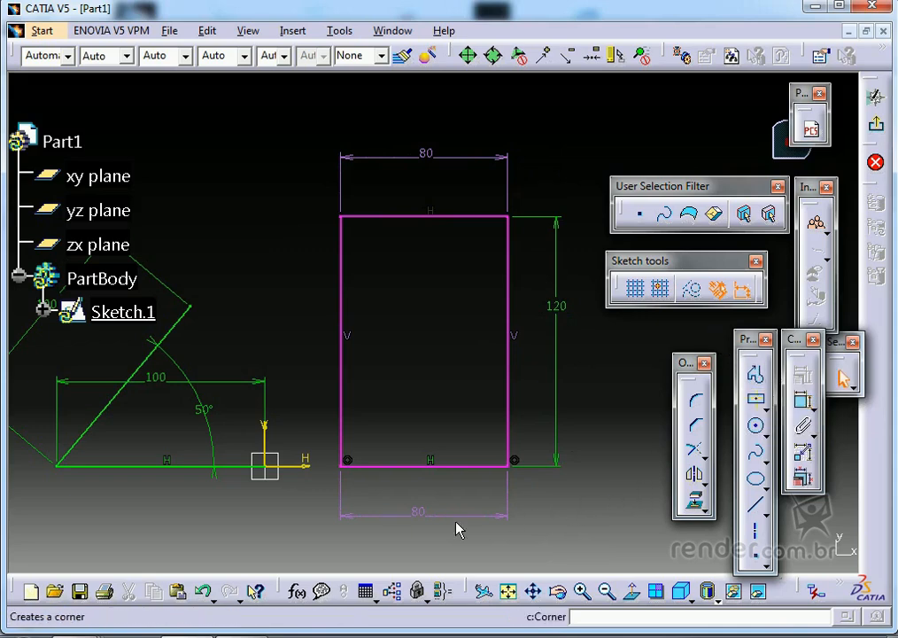
left_click(451, 514)
key("Delete")
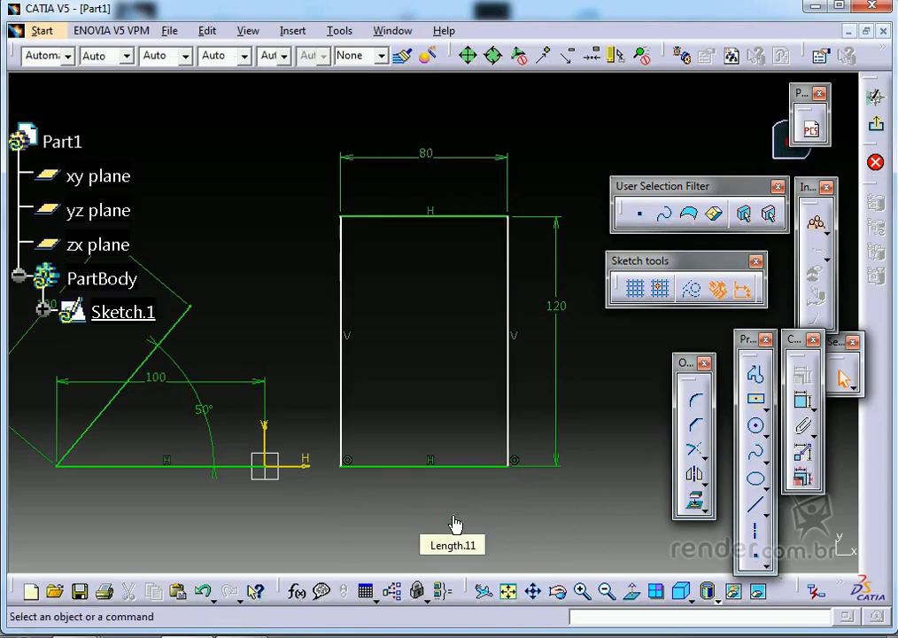
Draw a wavy six-point spline below the rectangle, running away from the origin and ending at about H 177 mm, V -40 mm
mouse_move(405, 305)
middle_mouse_down()
mouse_move(403, 379)
mouse_move(435, 335)
mouse_move(451, 287)
middle_mouse_up()
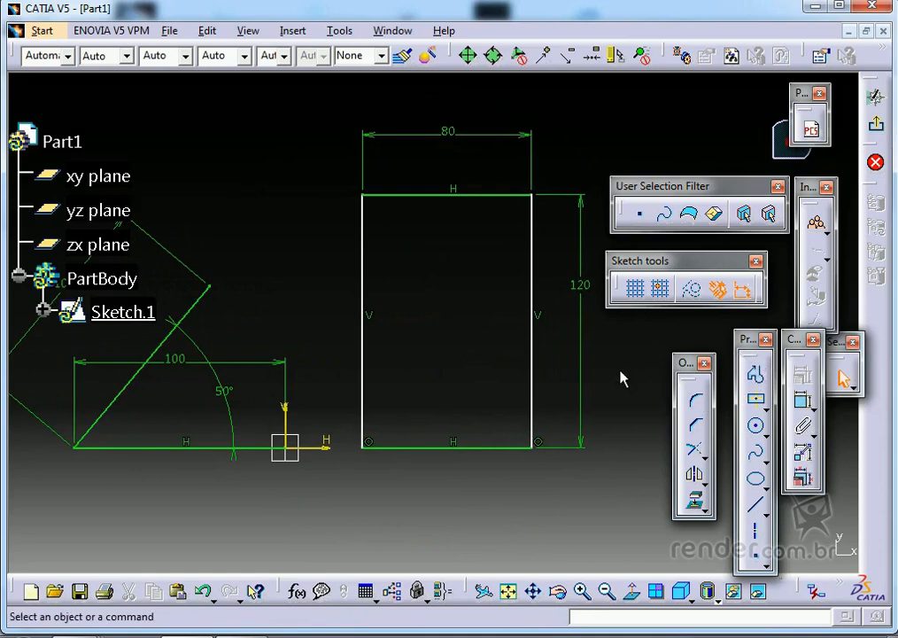
middle_click_drag(620, 373, 544, 383)
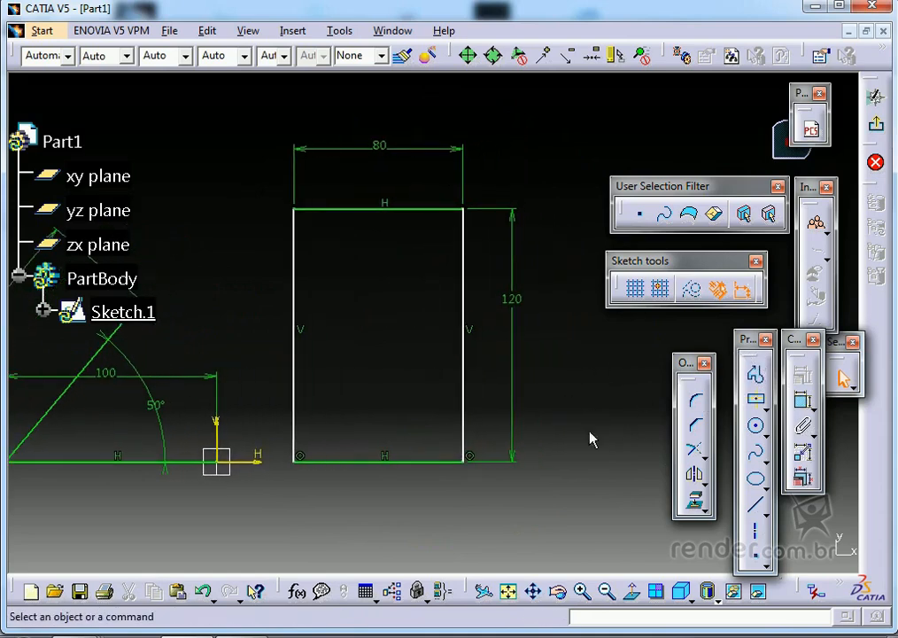
left_click(766, 462)
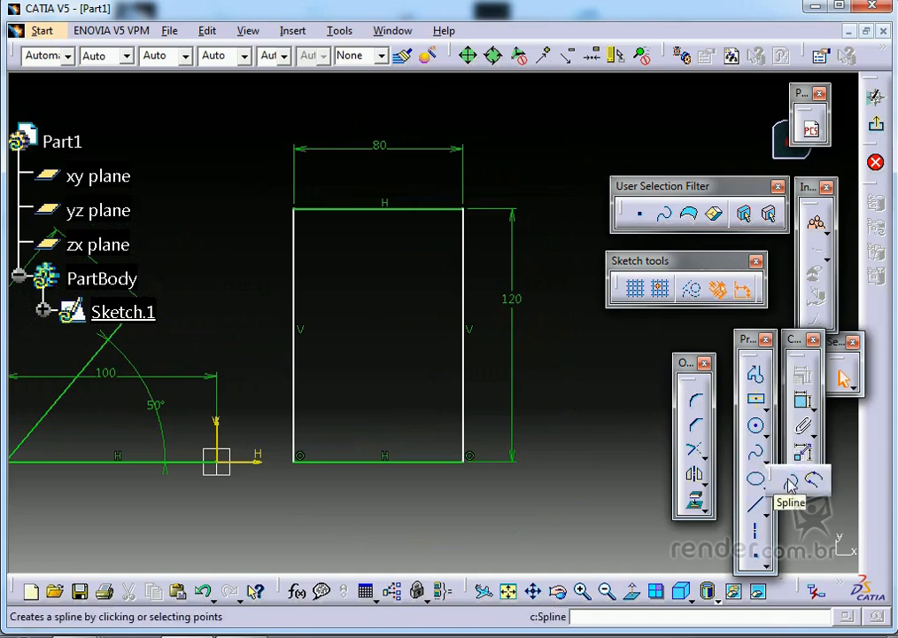
left_click(791, 482)
middle_click_drag(514, 407, 548, 278)
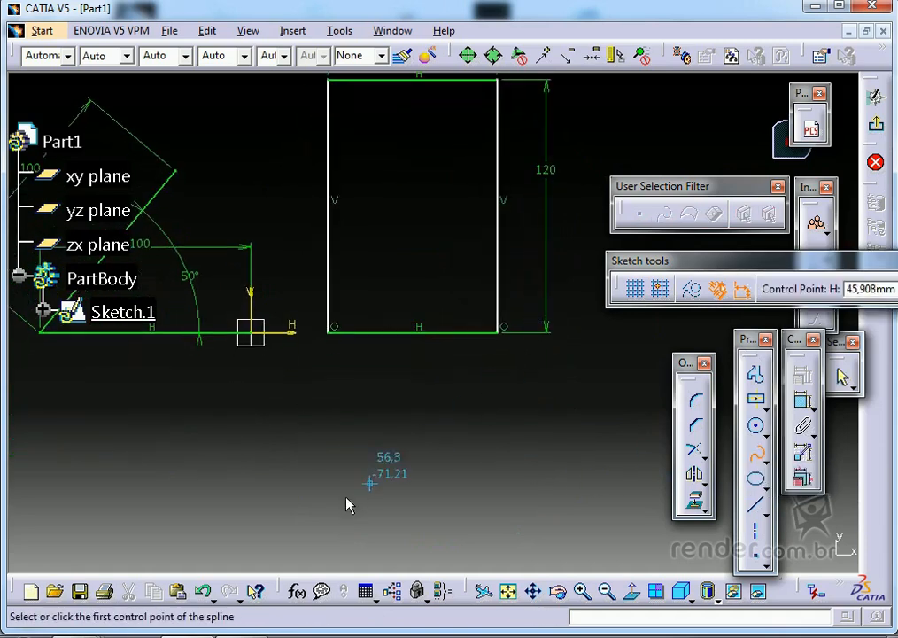
left_click(274, 503)
left_click(325, 403)
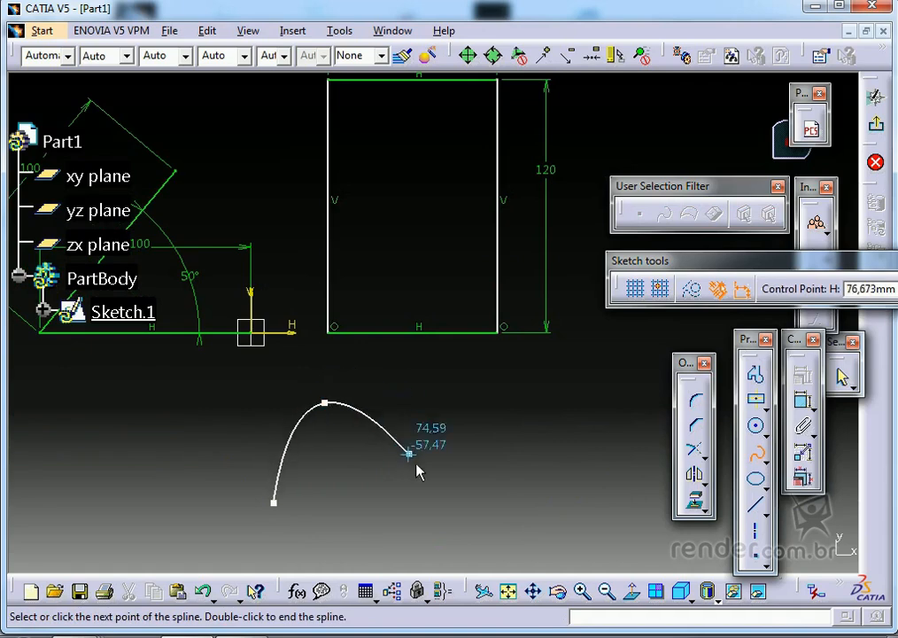
left_click(426, 503)
left_click(493, 420)
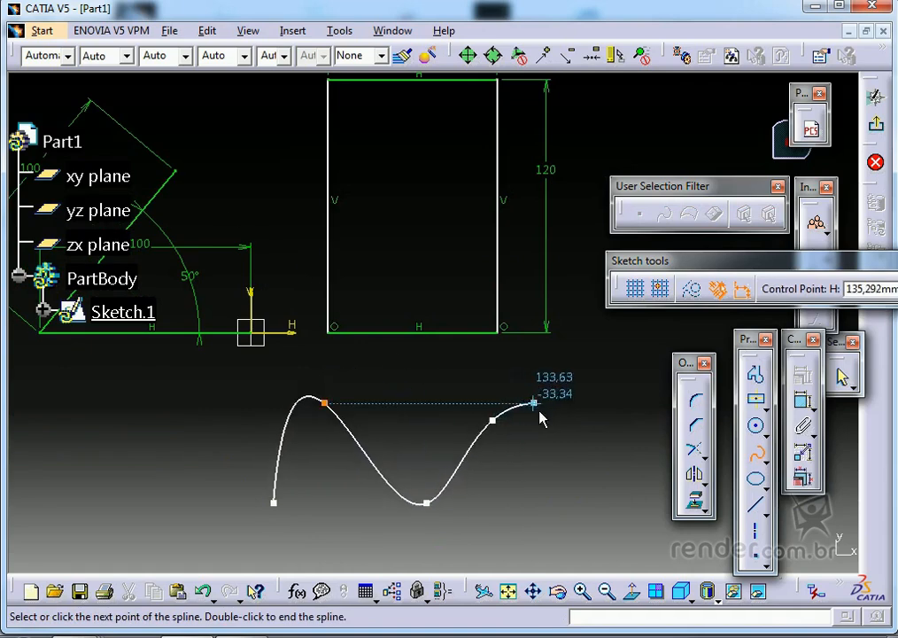
left_click(591, 490)
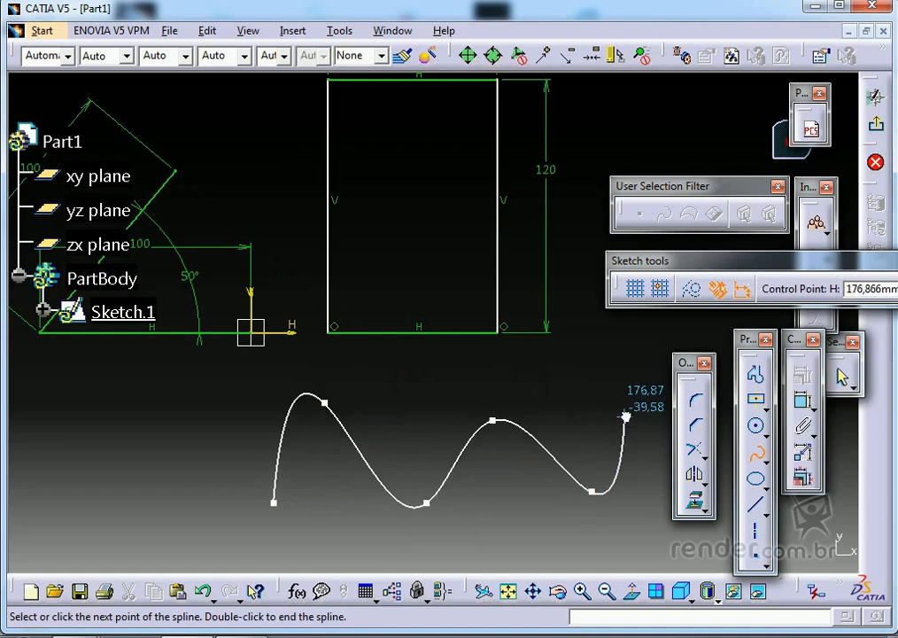
double_click(625, 417)
left_click(635, 469)
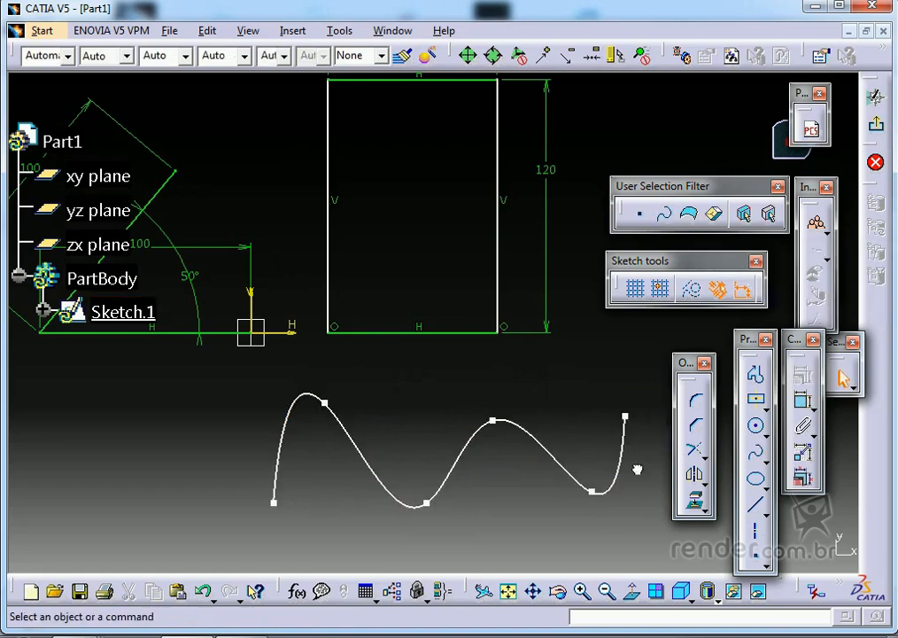
Dimension the vertical distance from the spline's start point to the H axis and set it to 70 mm
left_click(803, 401)
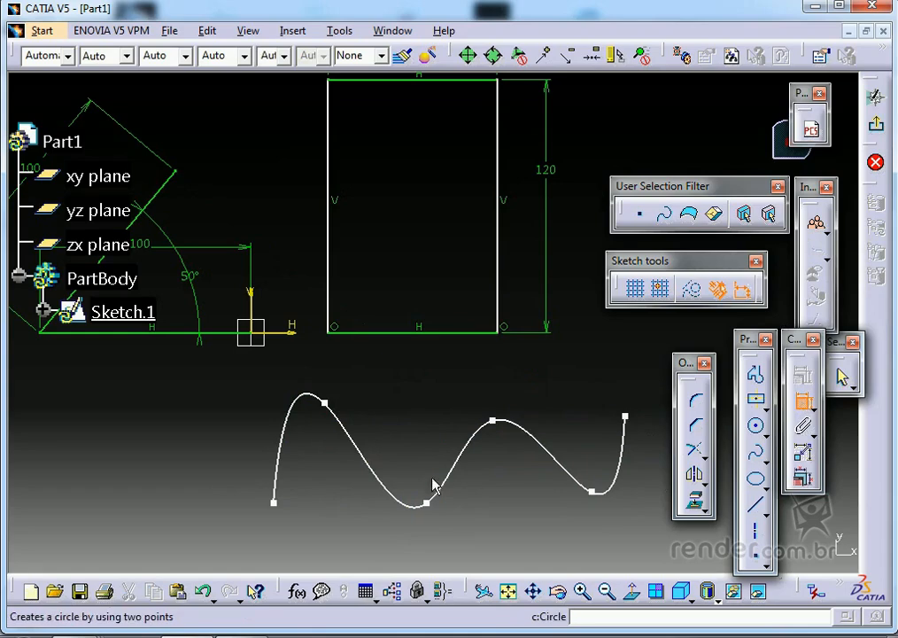
left_click(274, 509)
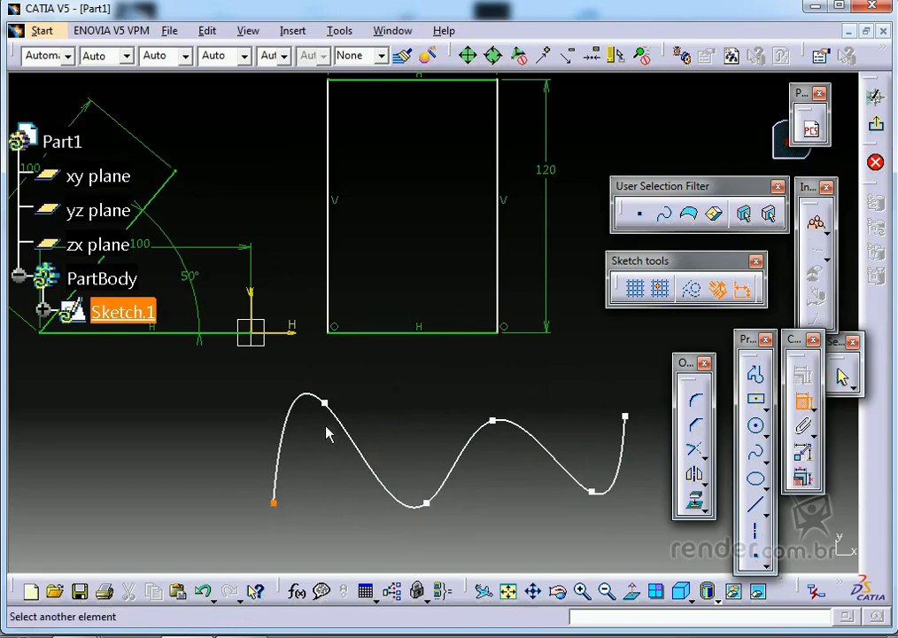
left_click(291, 337)
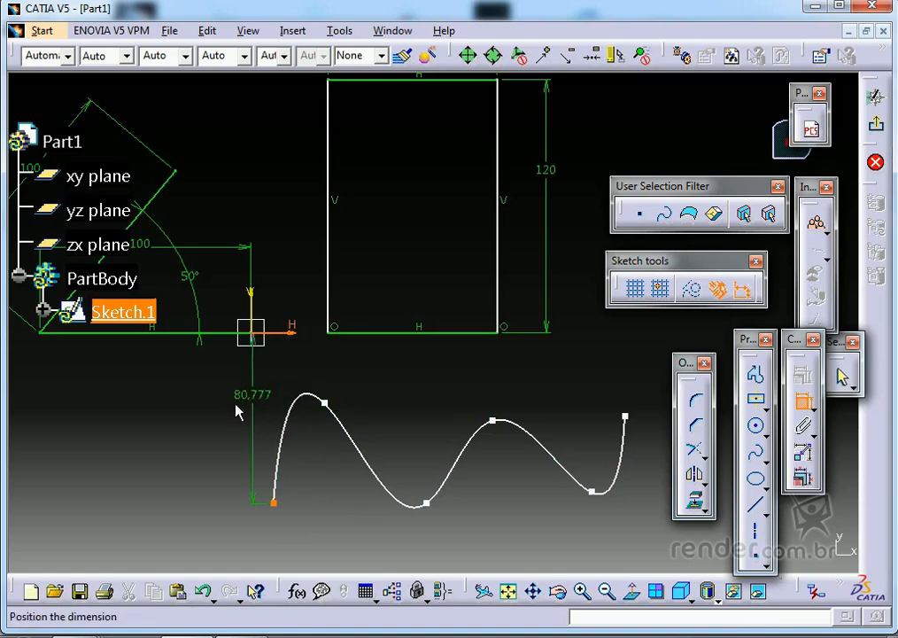
double_click(213, 412)
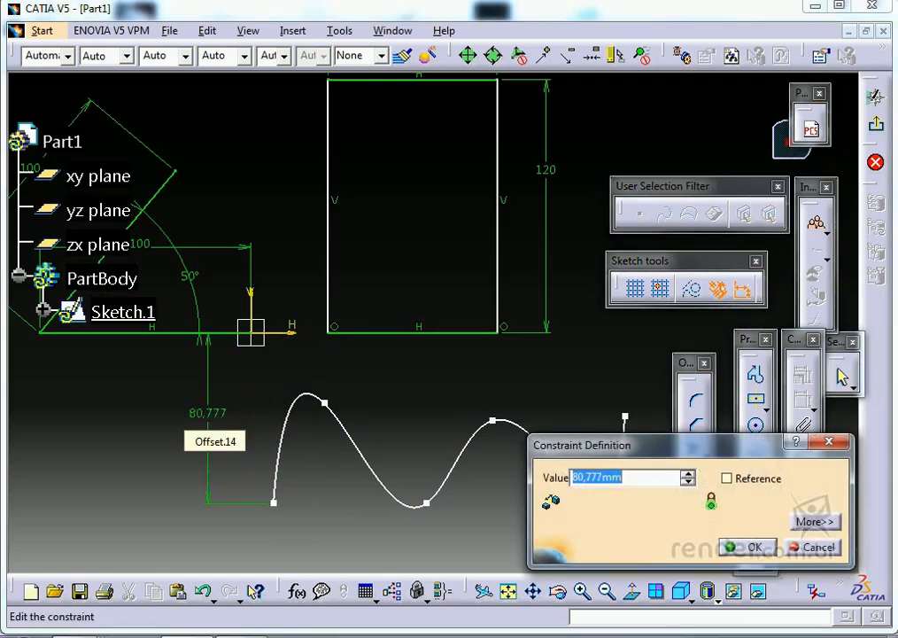
type("70")
key("Return")
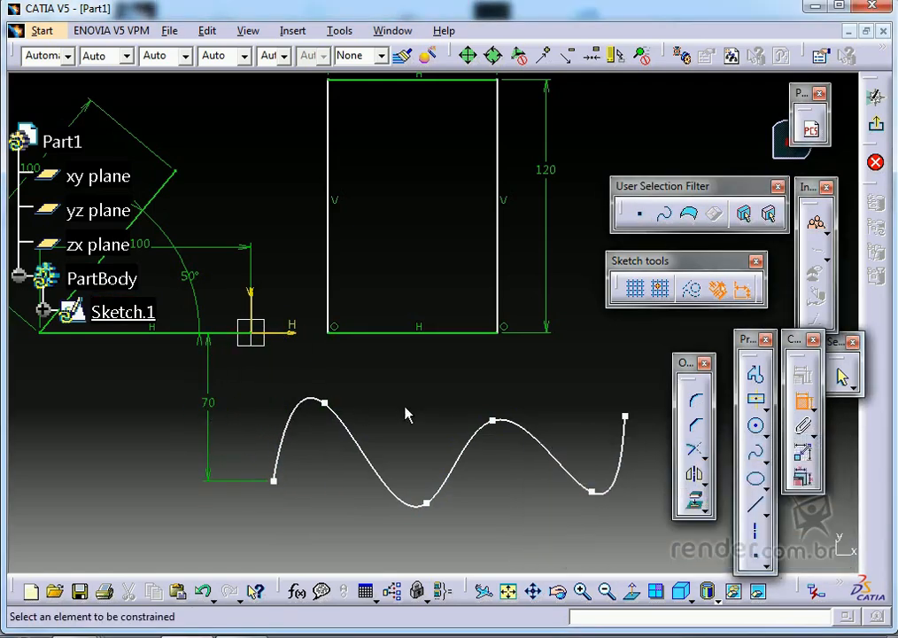
Constrain the spline's second control point to a vertical distance of 35 mm from the H axis
left_click(325, 404)
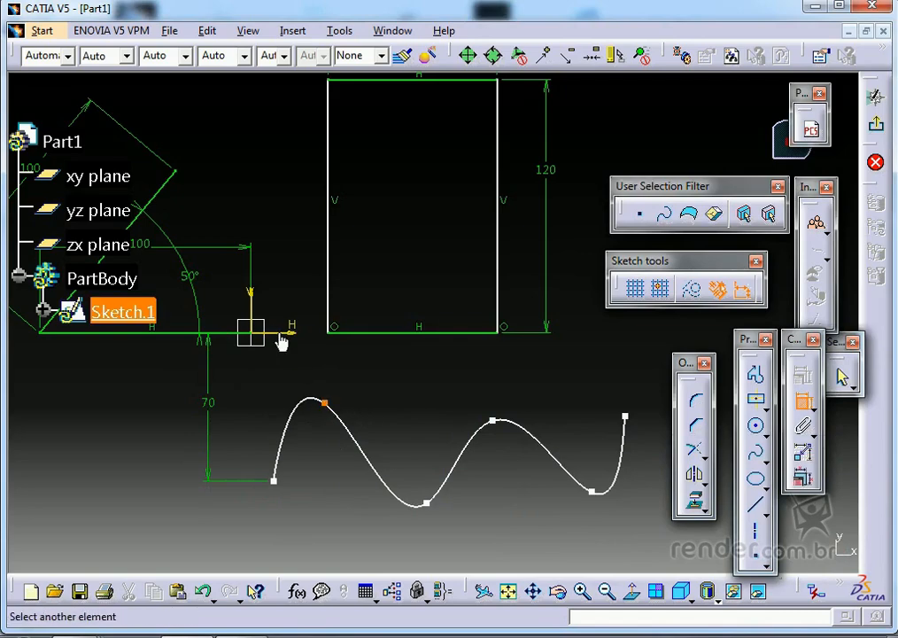
left_click(279, 339)
double_click(275, 375)
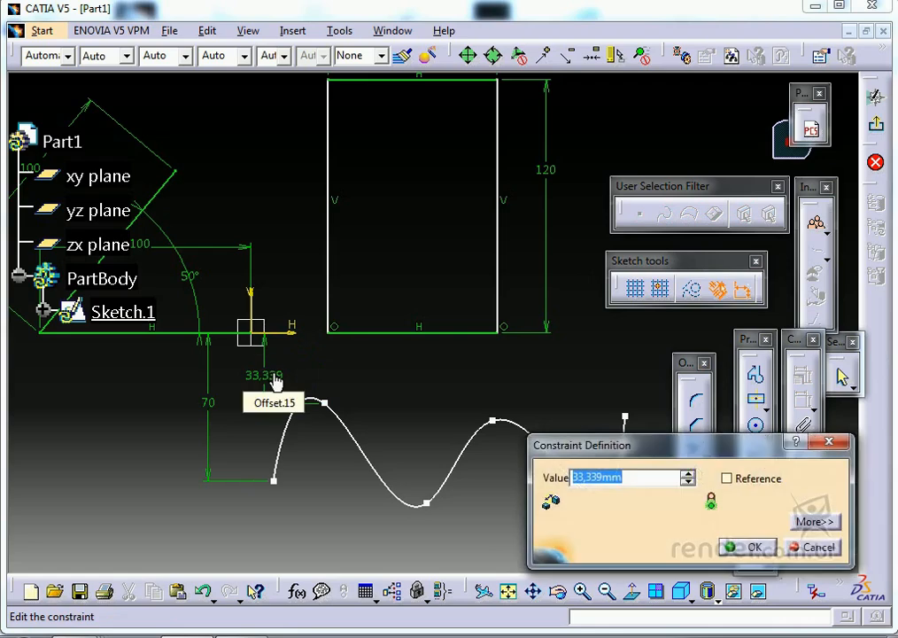
type("35")
key("Return")
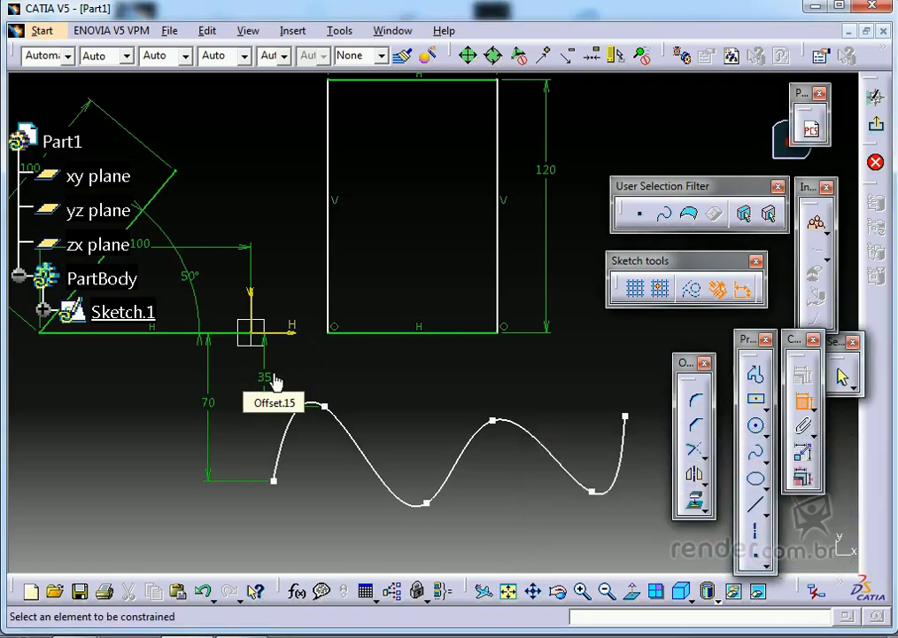
Dimension the spline's second control point horizontally from the V axis below the curve and set the distance to 50 mm
left_click(325, 410)
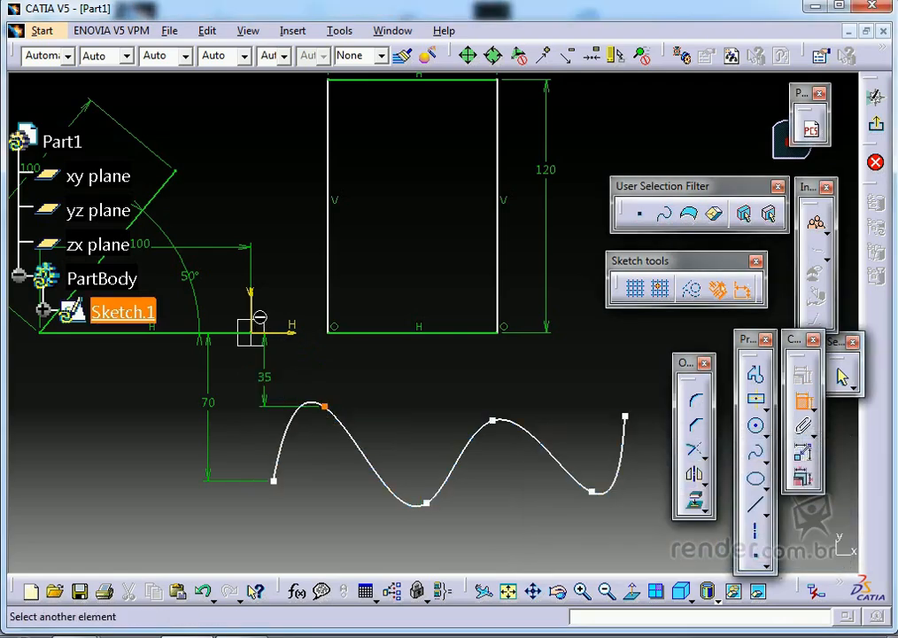
left_click(250, 303)
double_click(276, 531)
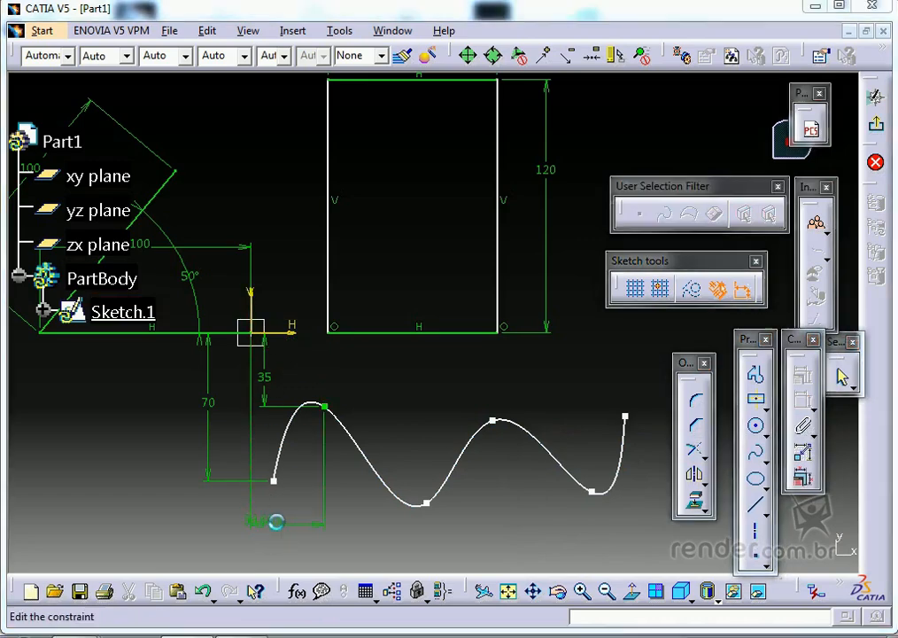
type("50")
key("Return")
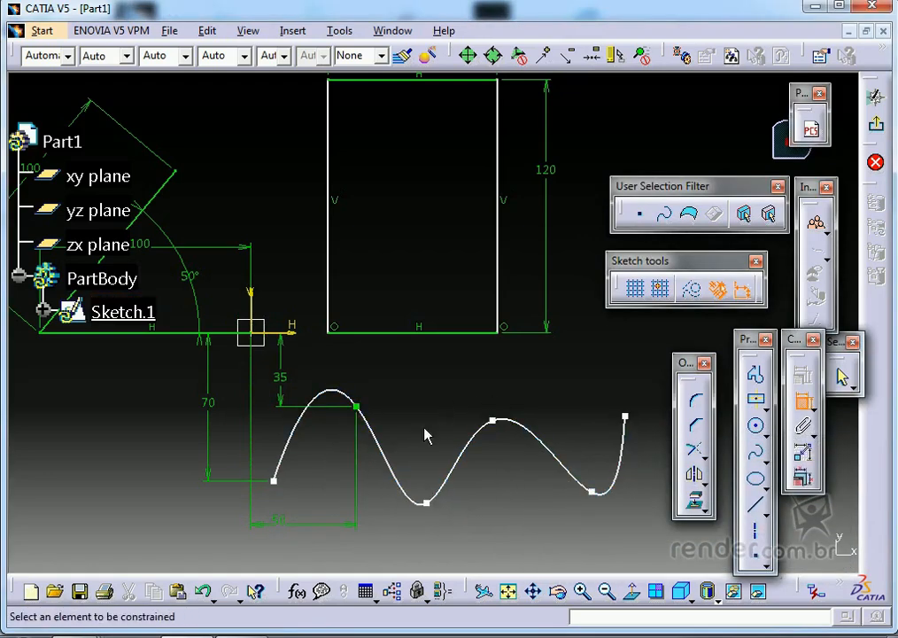
Start a dimensional constraint from the spline's third control point, at its first trough
left_click(427, 502)
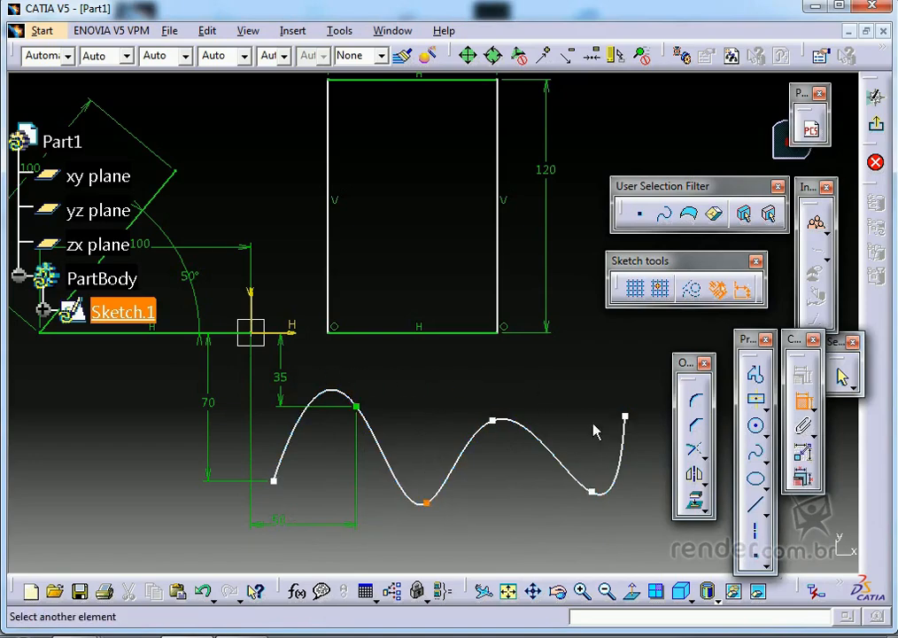
mouse_move(435, 417)
middle_mouse_down()
mouse_move(428, 409)
mouse_move(411, 479)
middle_mouse_up()
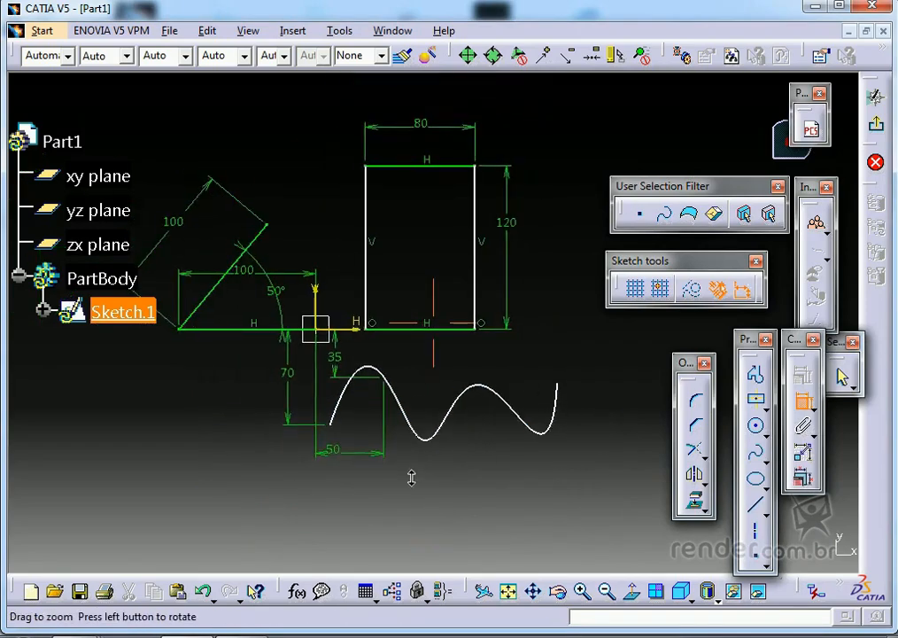